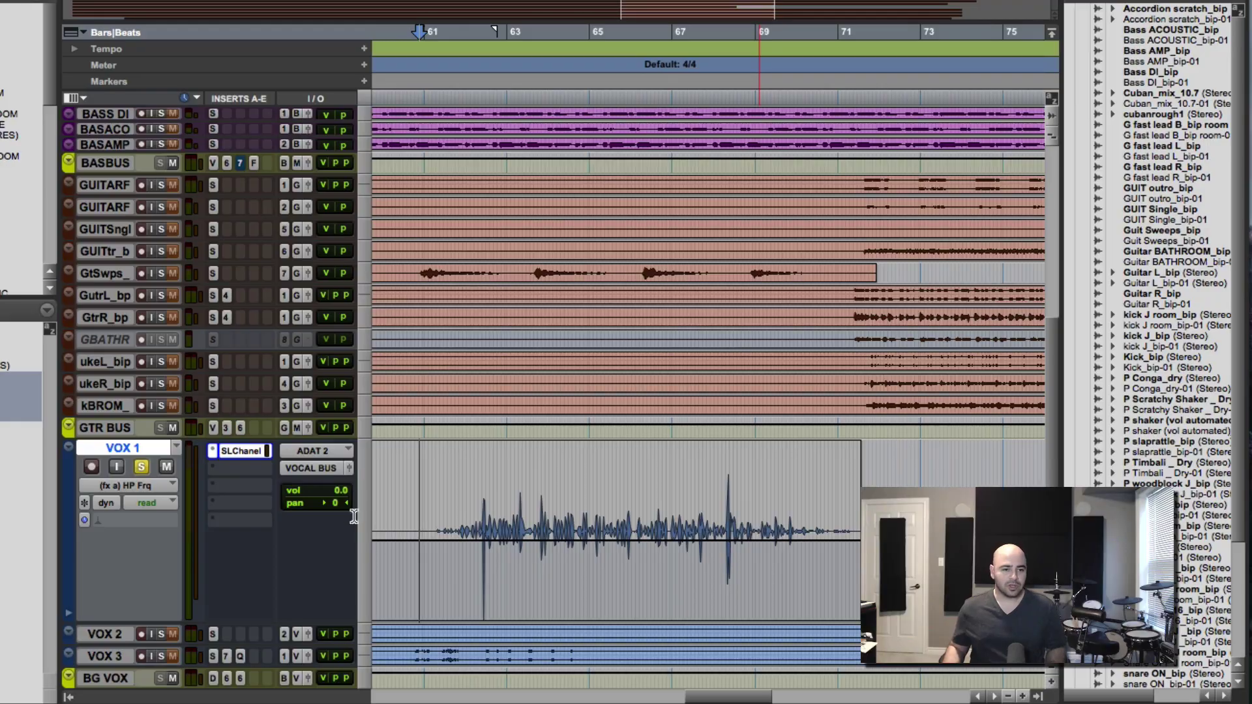
Insert the SSL Channel plug-in on VOX 1 and play through the vocal
key("Return")
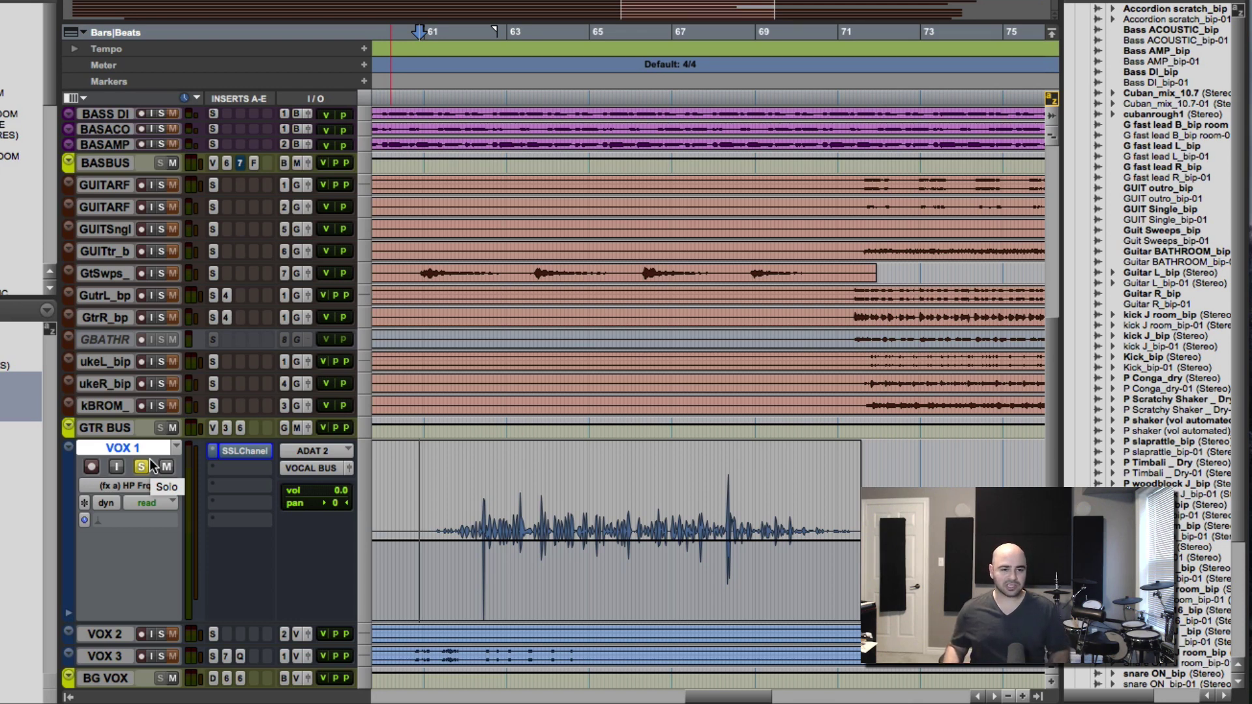
key("space")
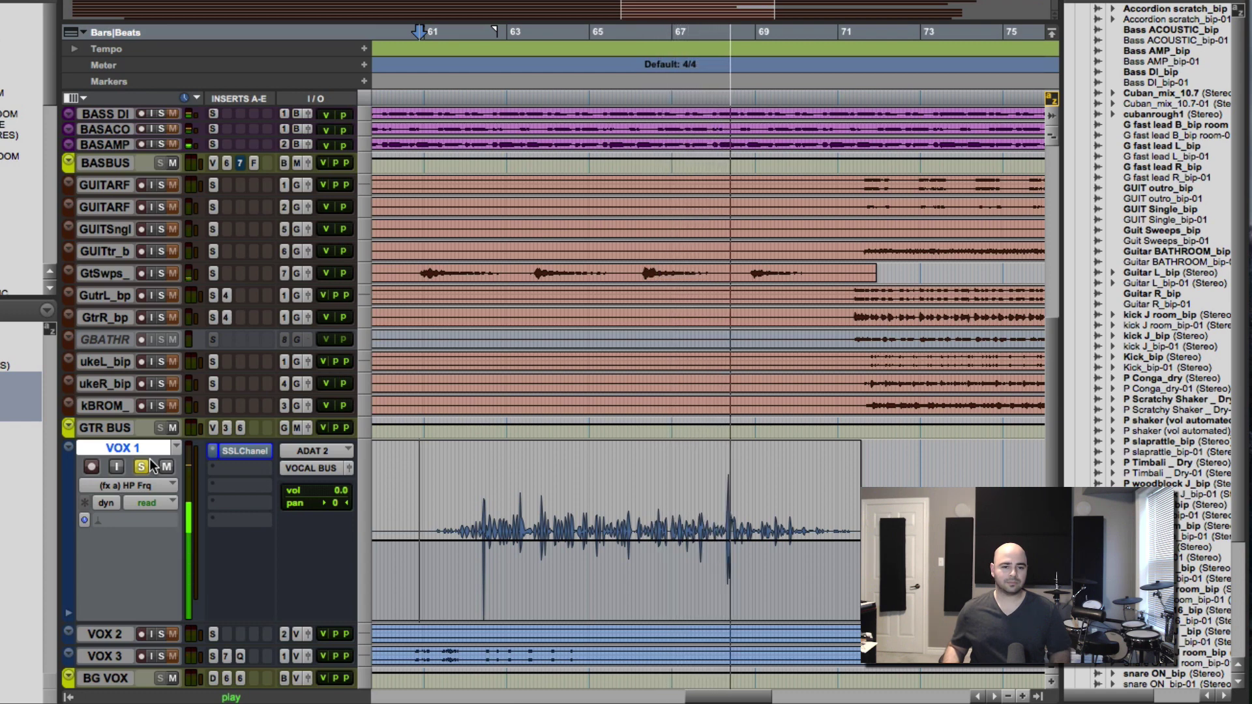
key("space")
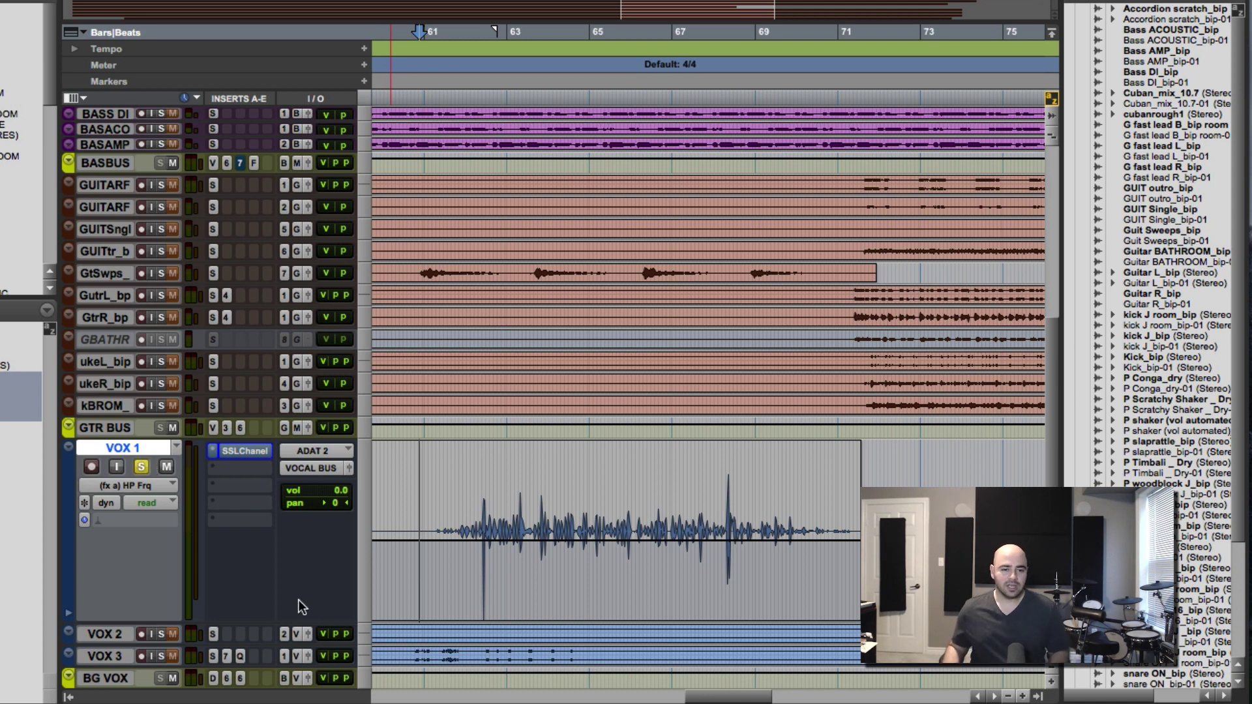
Audition the vocal's first and second plosive spikes from positions just before each
key("space")
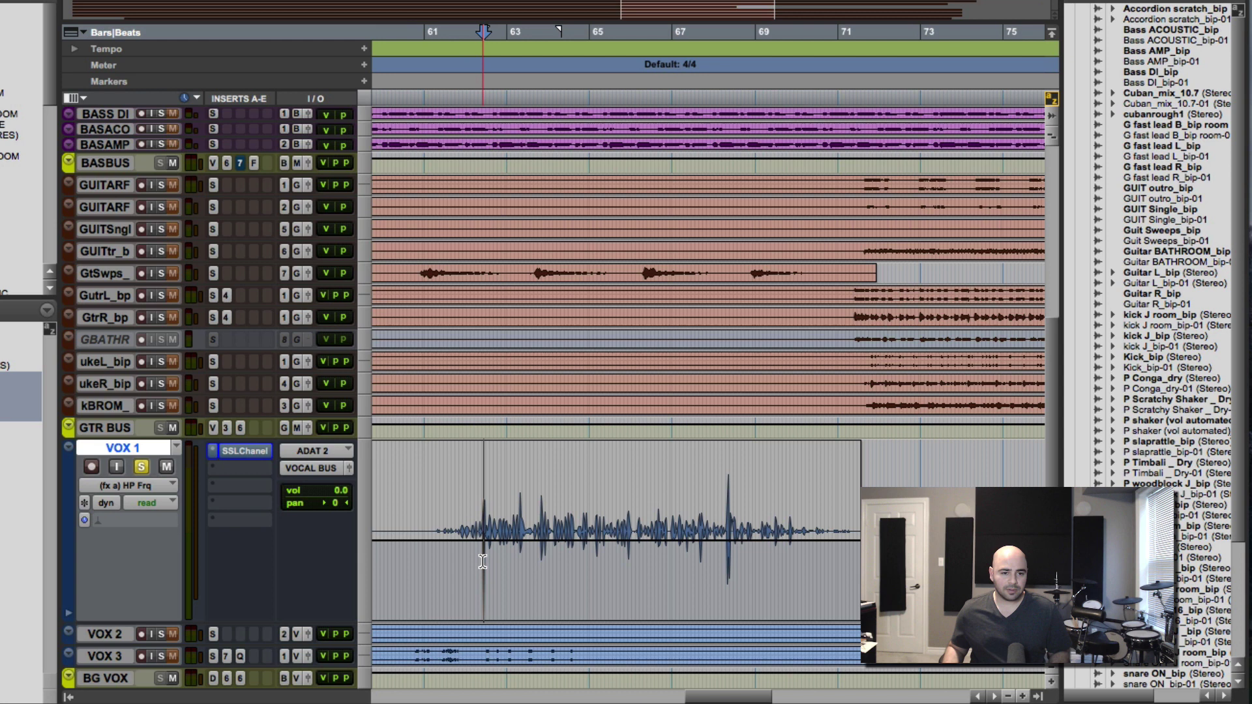
left_click(477, 562)
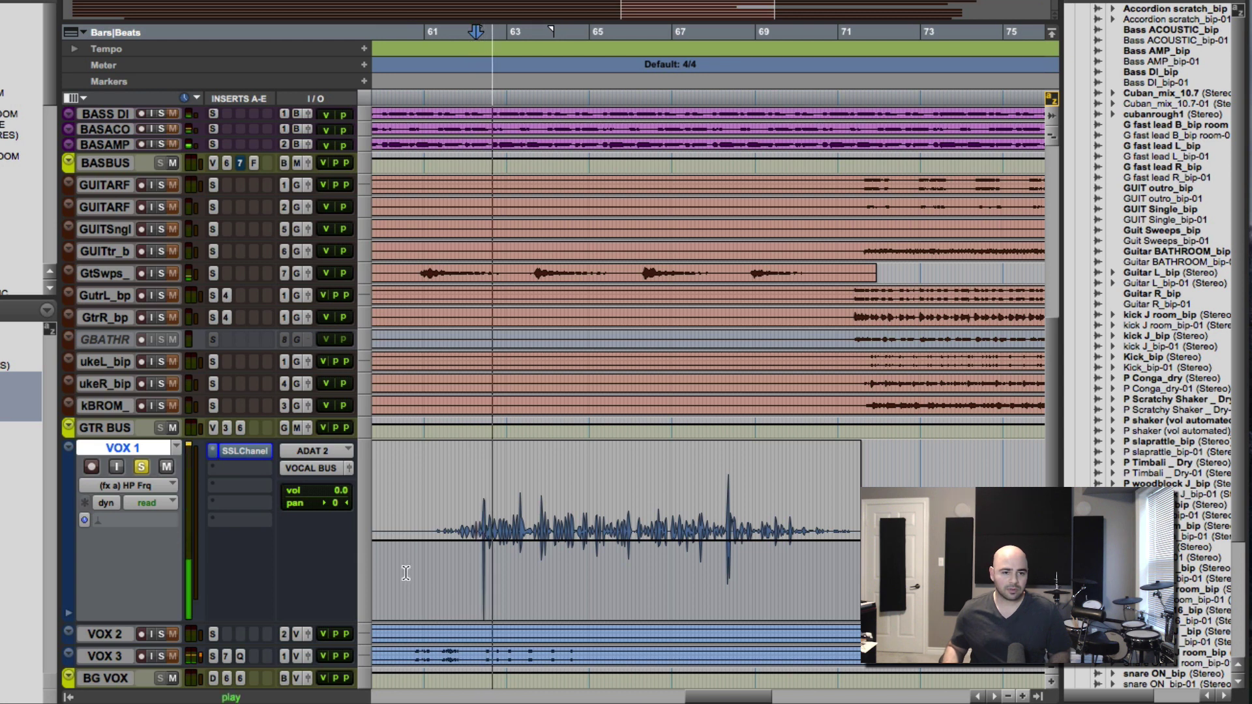
key("space")
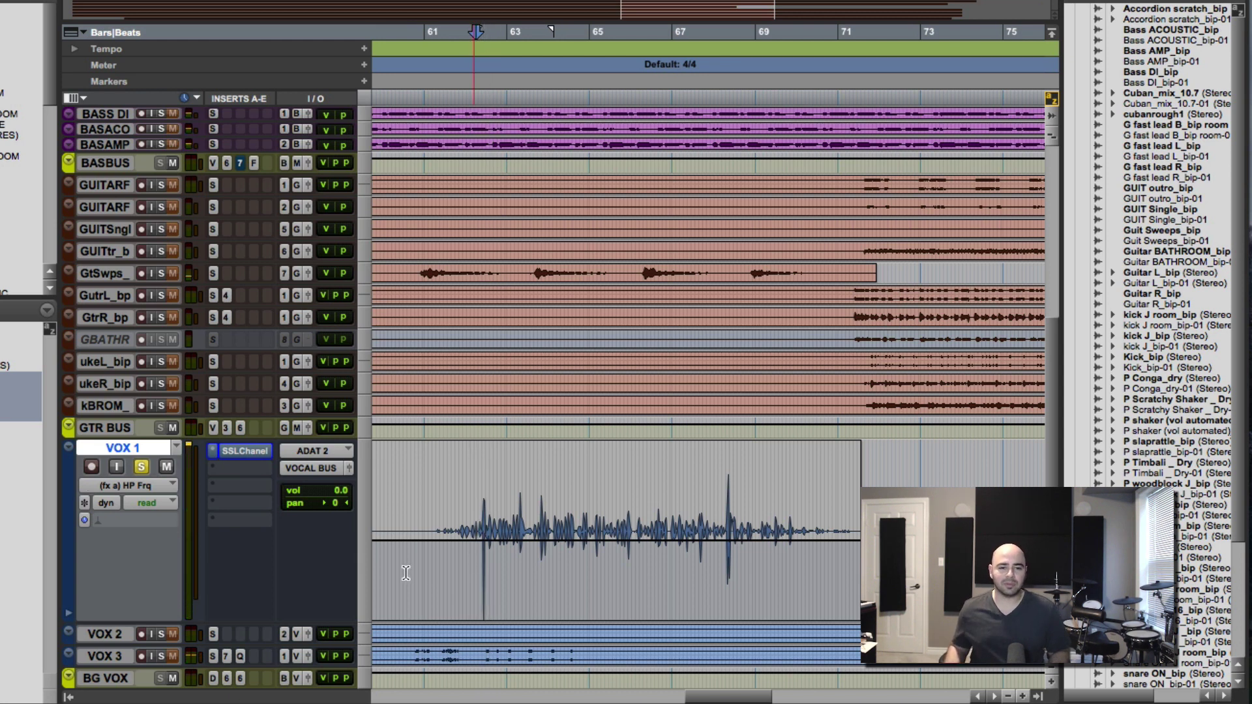
left_click(697, 532)
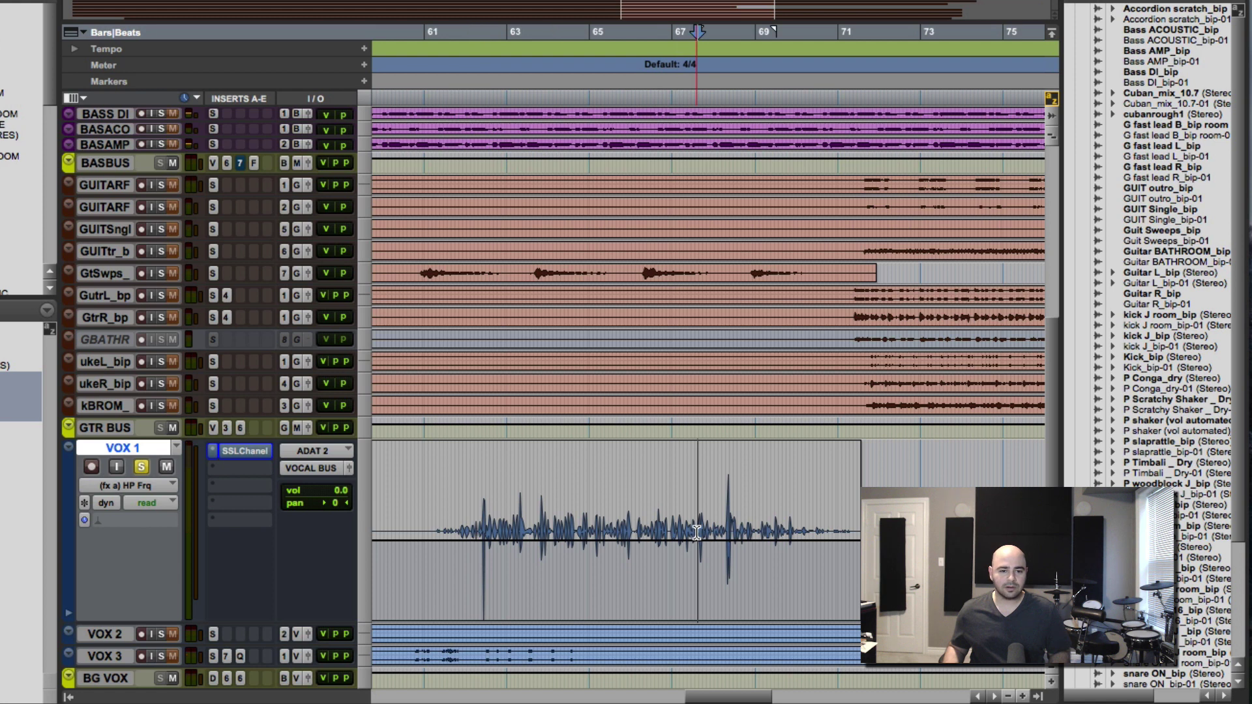
key("space")
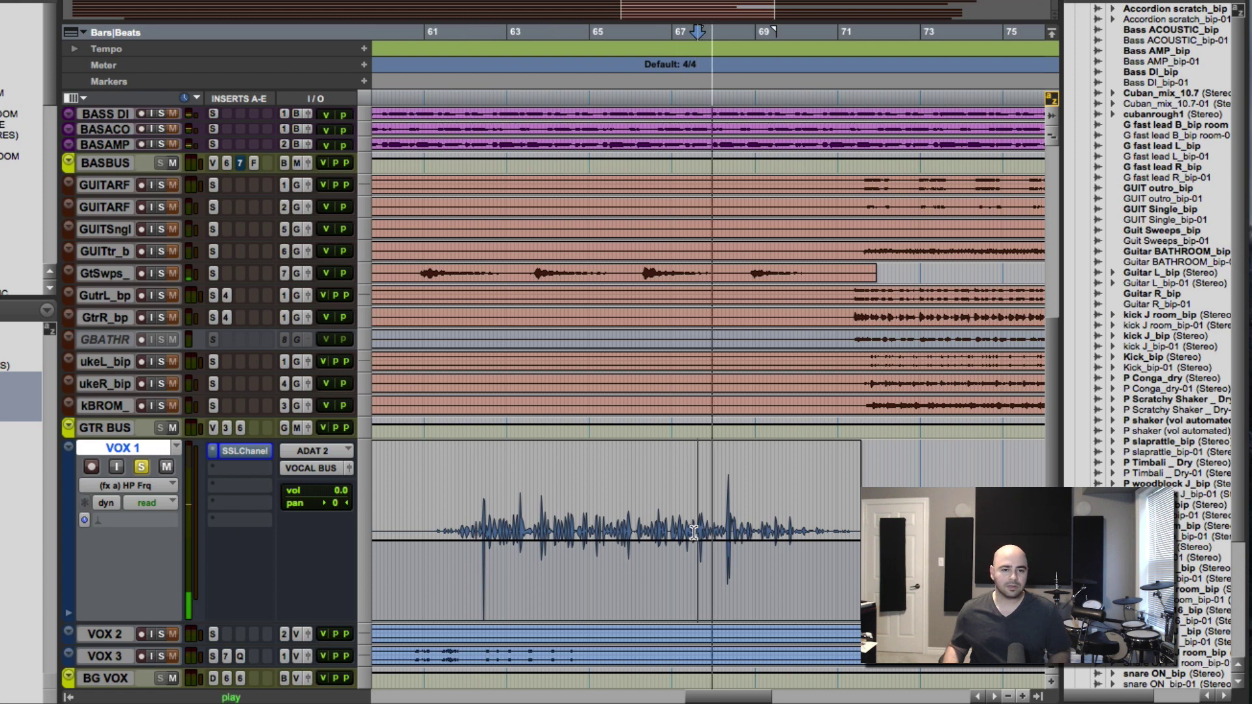
key("space")
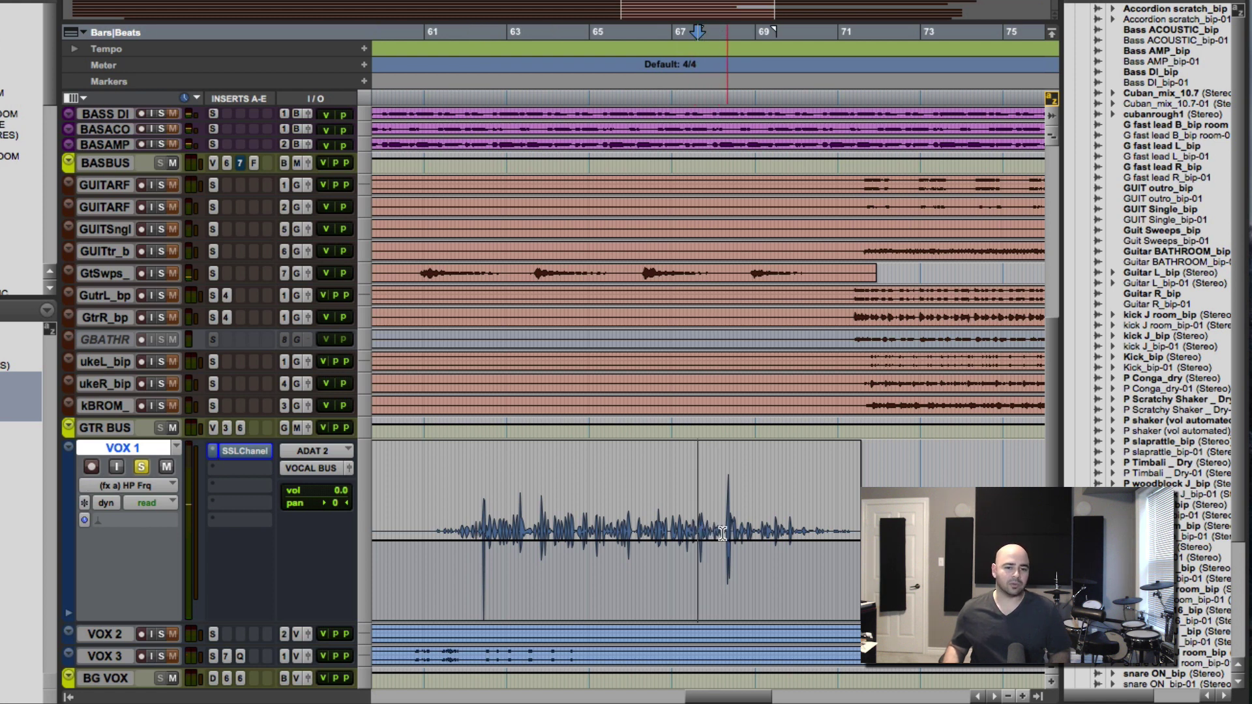
Return the play position to around bar 61 and open VOX 1's SSL Channel window
left_click(428, 516)
scroll(427, 515, "up", 1)
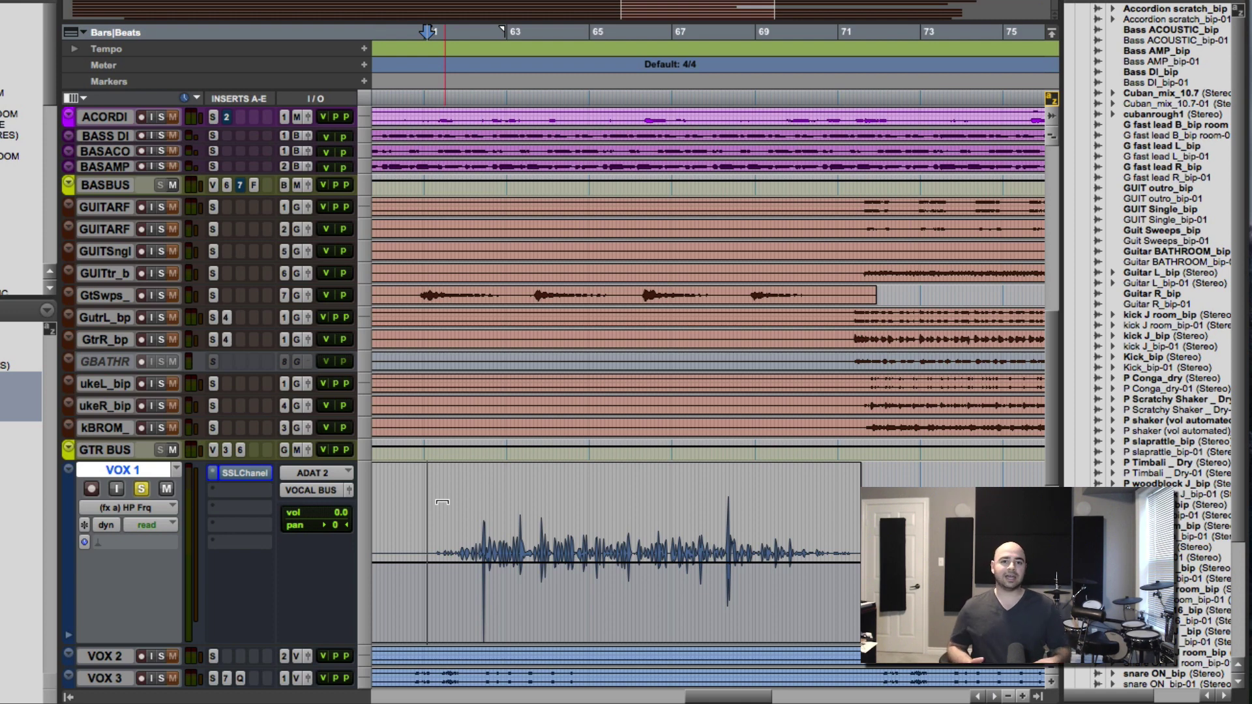
left_click(238, 472)
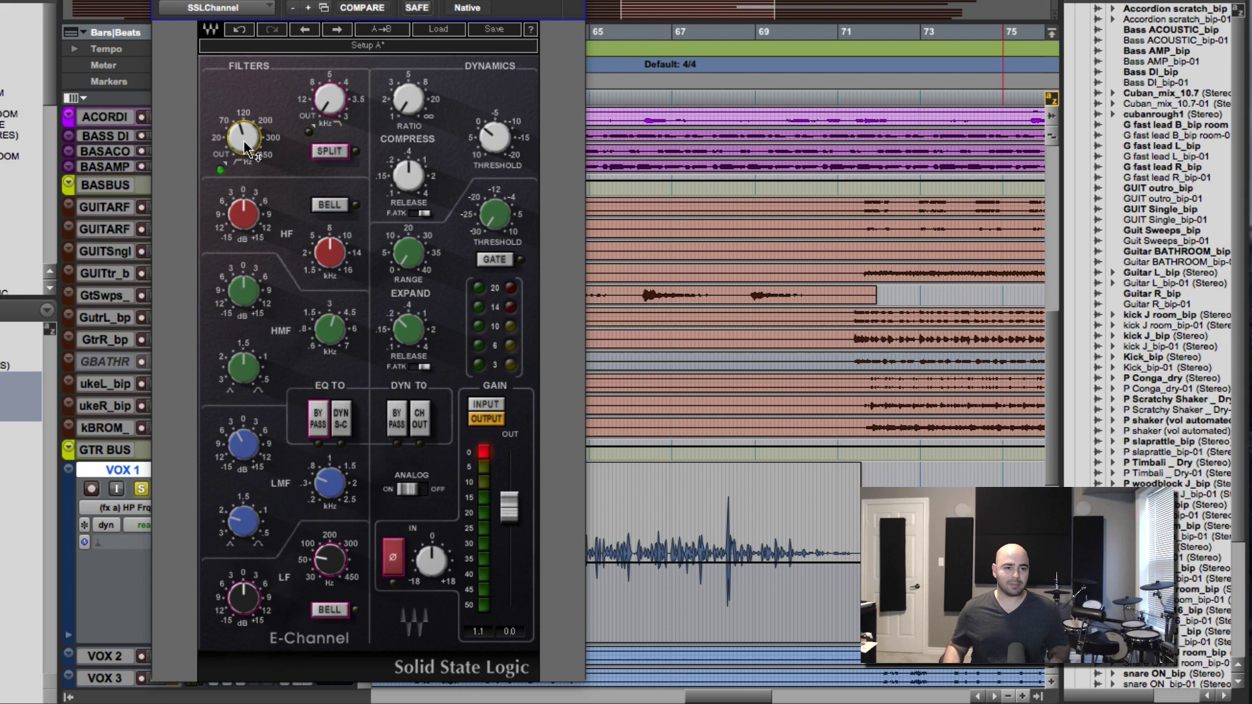
Enable HP Frq for automation and move the plug-in window off the vocal waveform
right_click(242, 142)
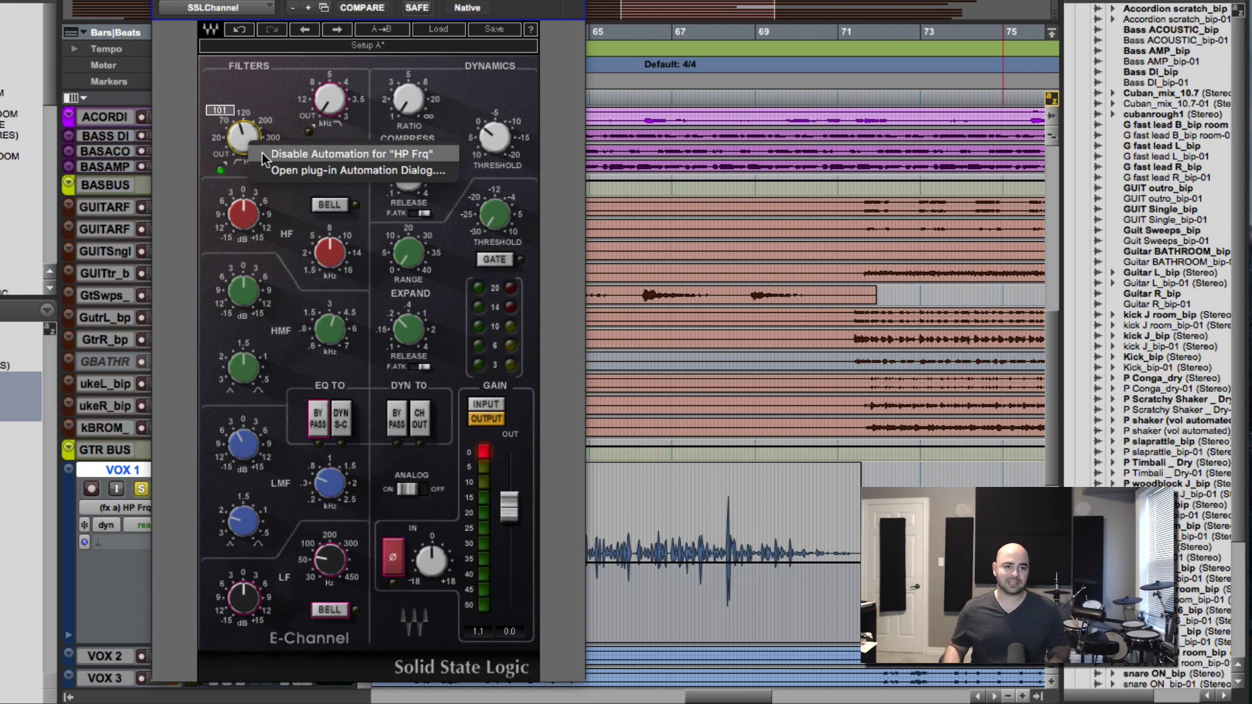
left_click(274, 154)
right_click(254, 138)
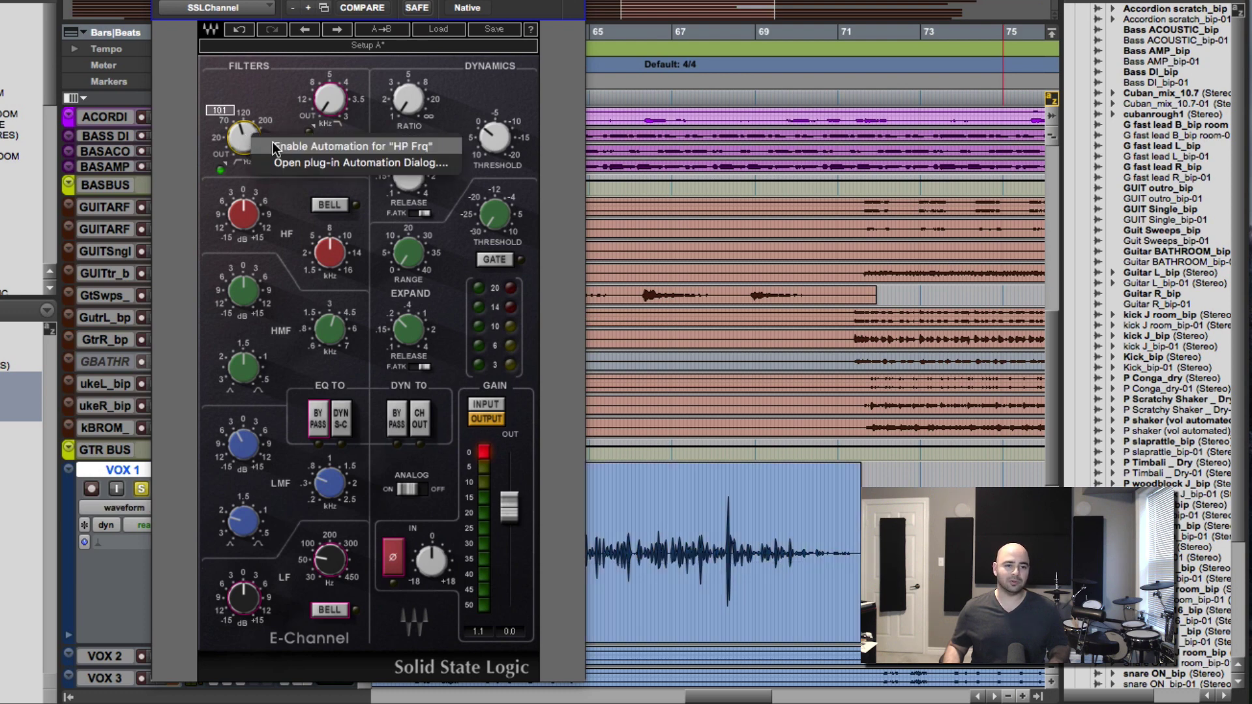
left_click(274, 148)
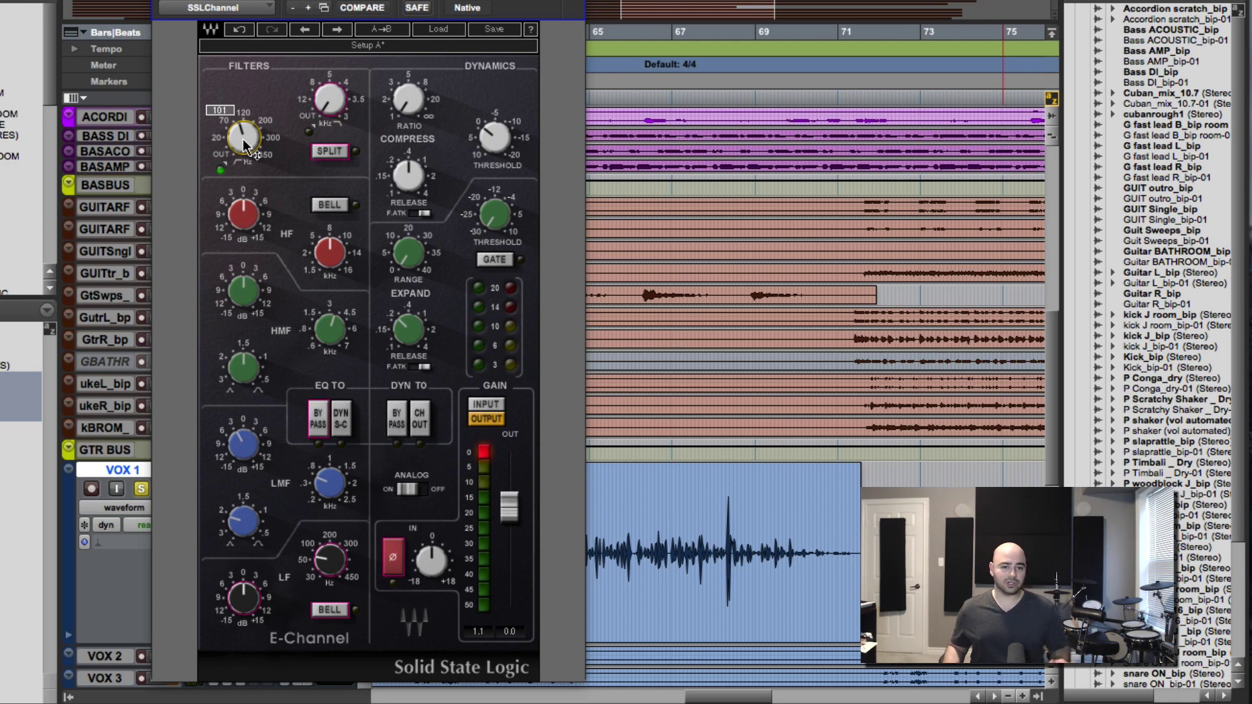
left_click_drag(368, 1, 889, 19)
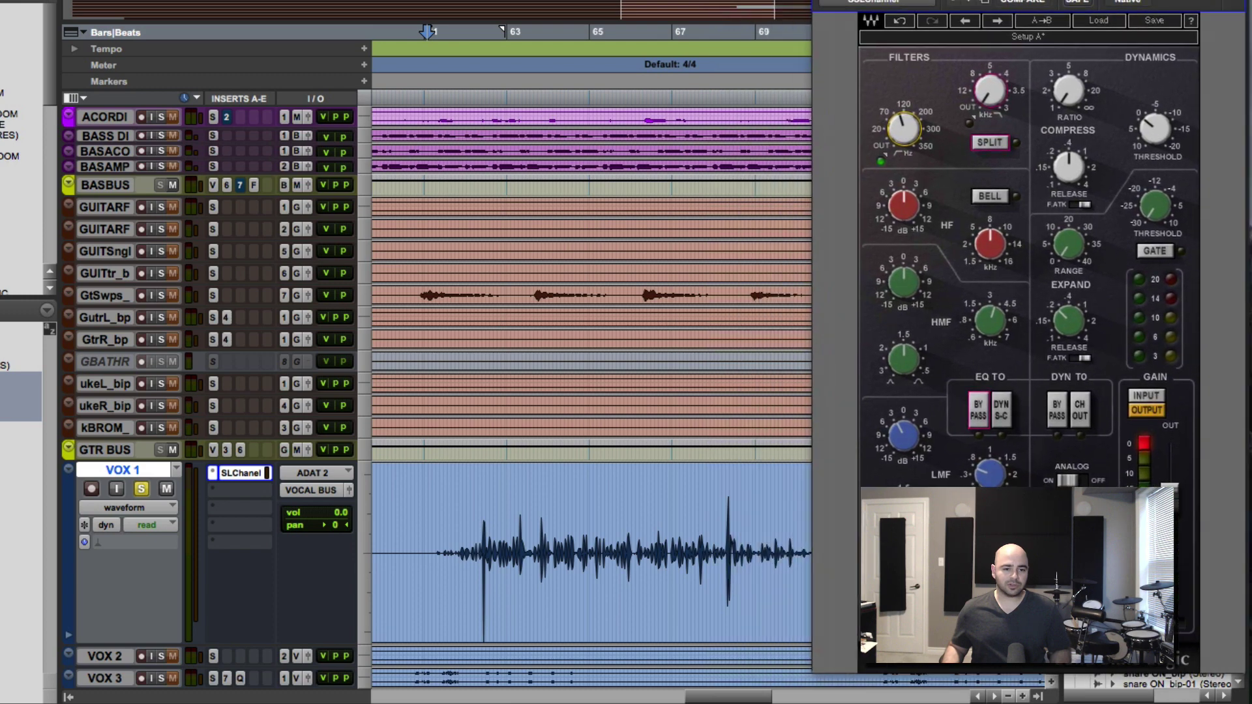
Show VOX 1's HP Frq automation lane and zoom in around the first plosive
left_click(156, 510)
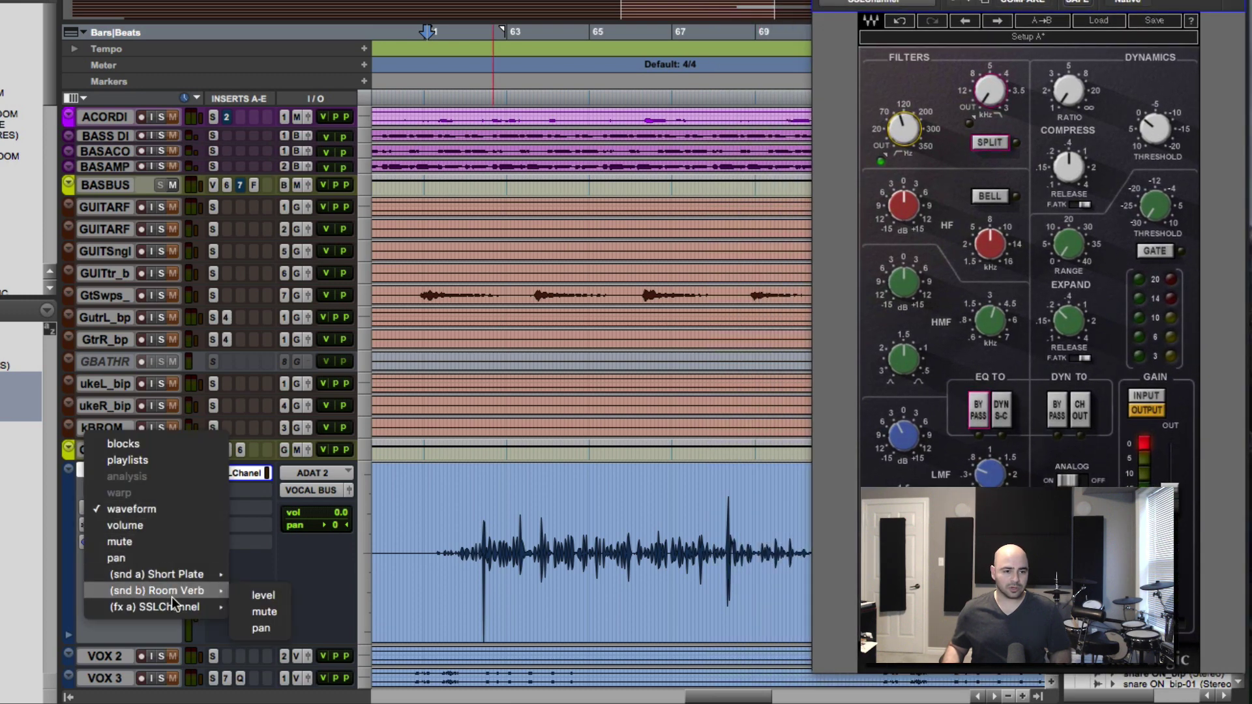
mouse_move(175, 607)
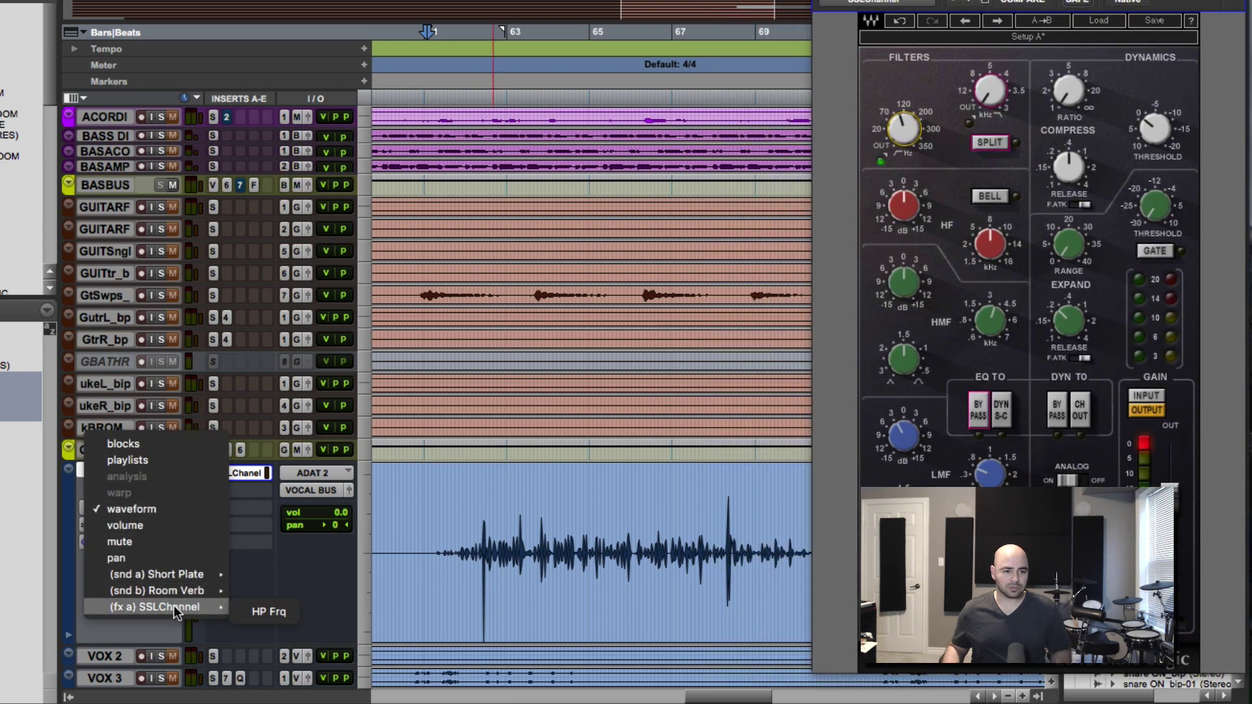
left_click(244, 613)
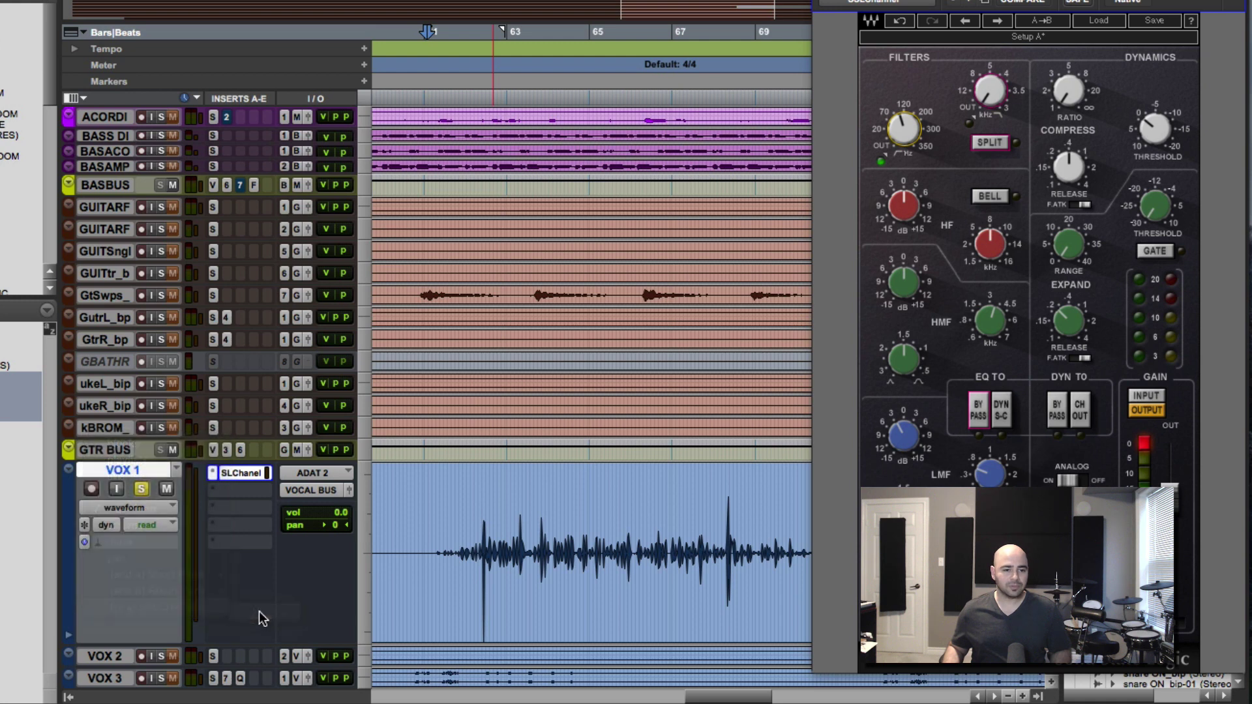
key("super+bracketright")
key("super+bracketright")
key("super+bracketright")
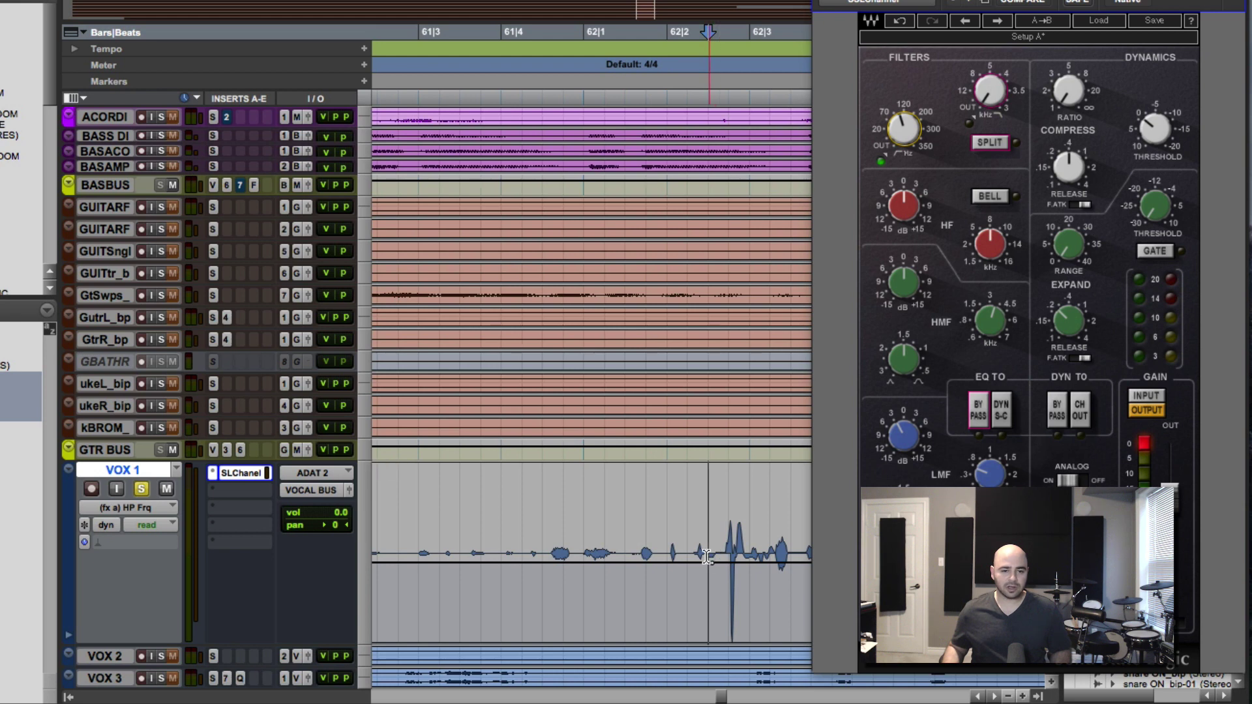
Select and play back the first plosive's frequency spike, then review it zoomed out
left_click_drag(768, 553, 706, 549)
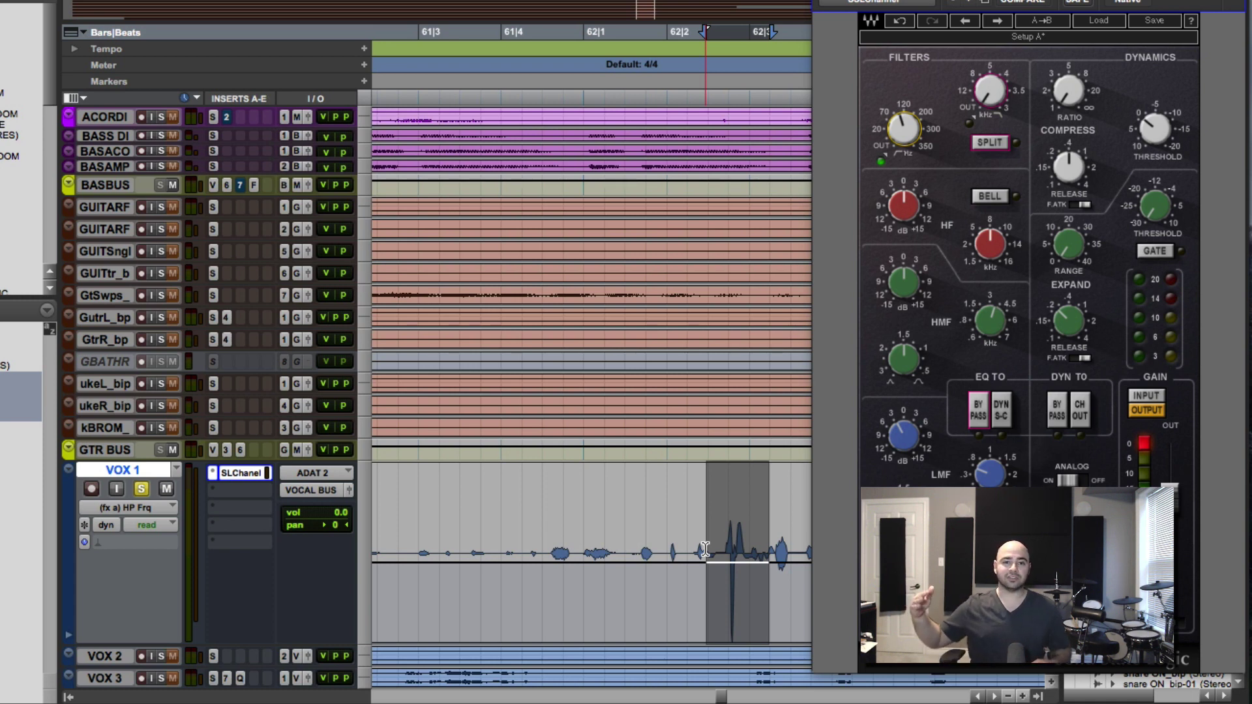
key("space")
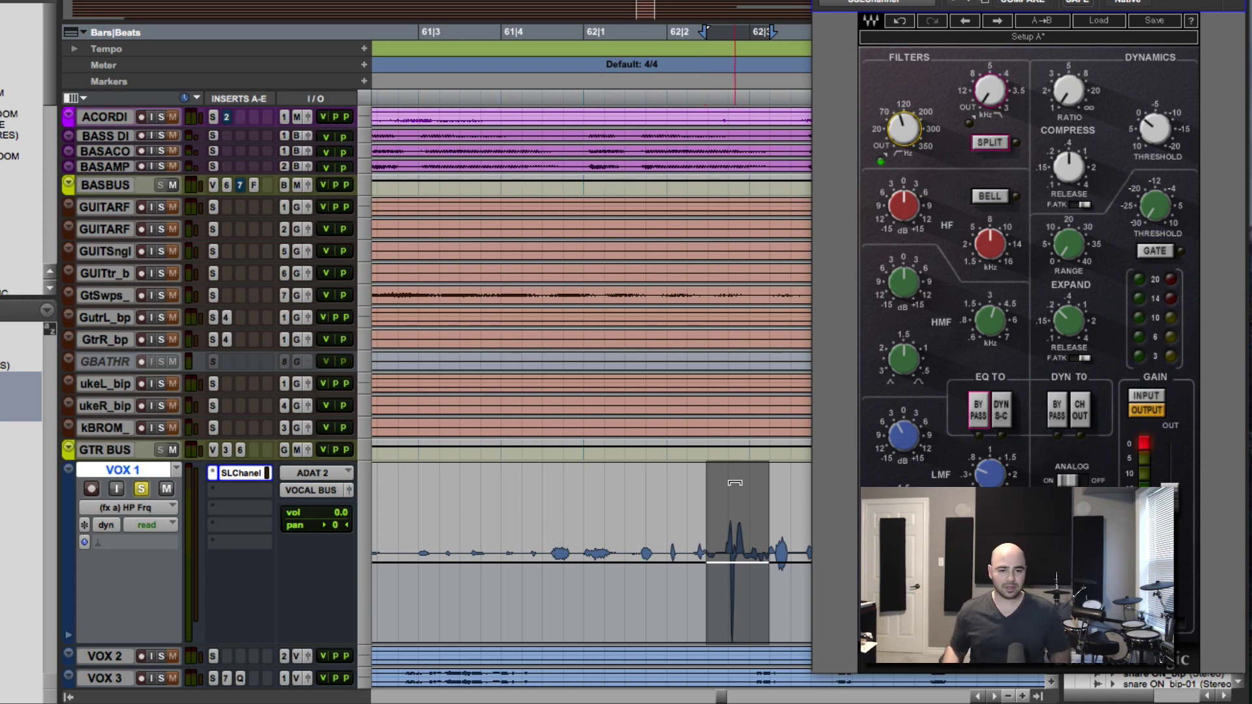
left_click(711, 509)
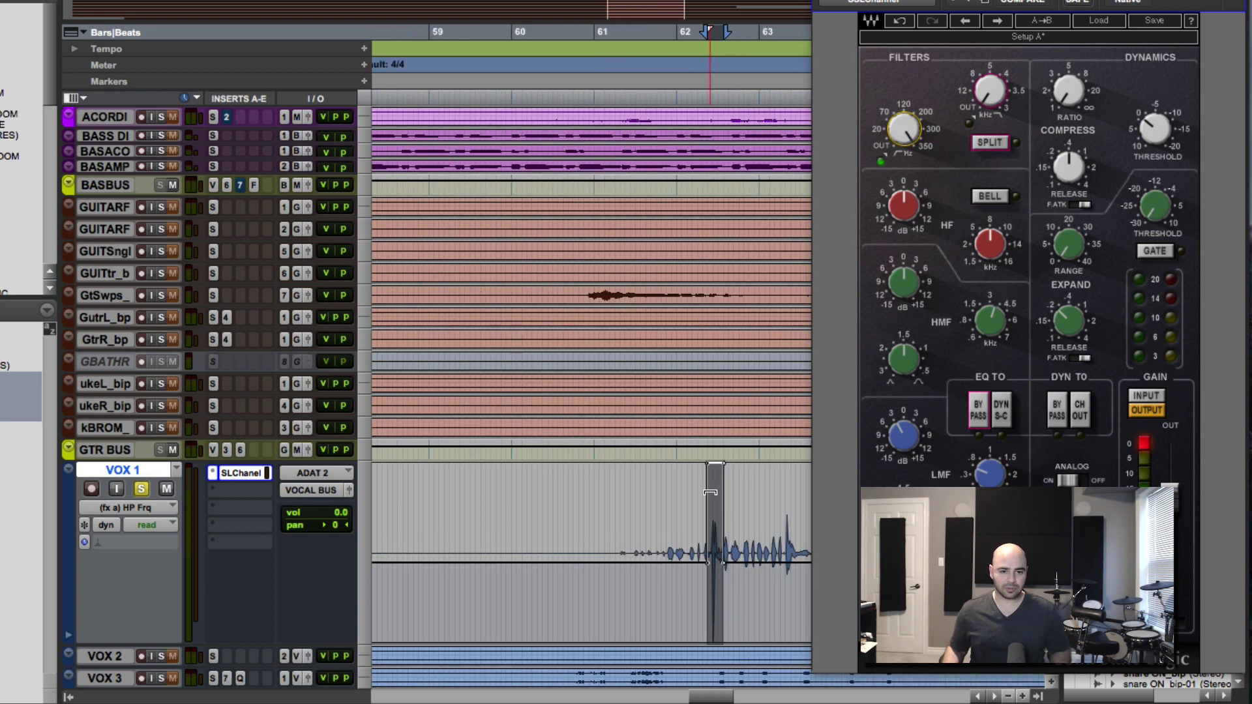
key("super+bracketleft")
key("super+bracketleft")
left_click_drag(716, 543, 758, 548)
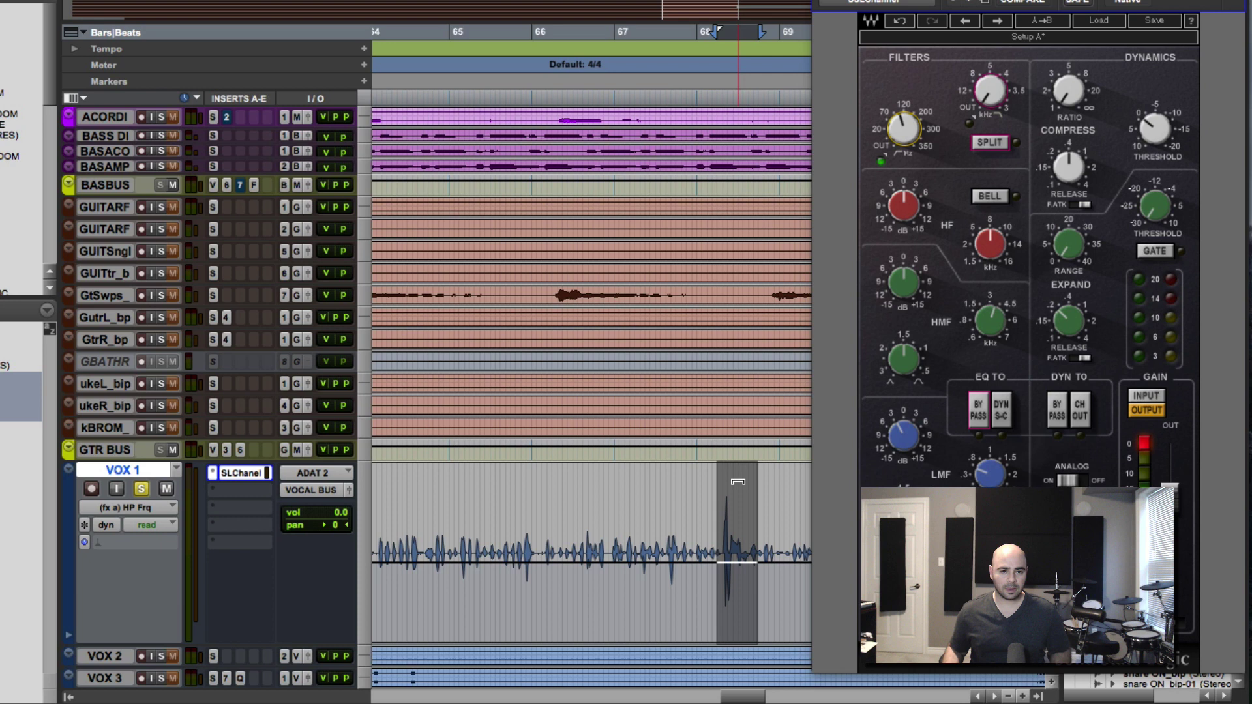
left_click(744, 554, "shift")
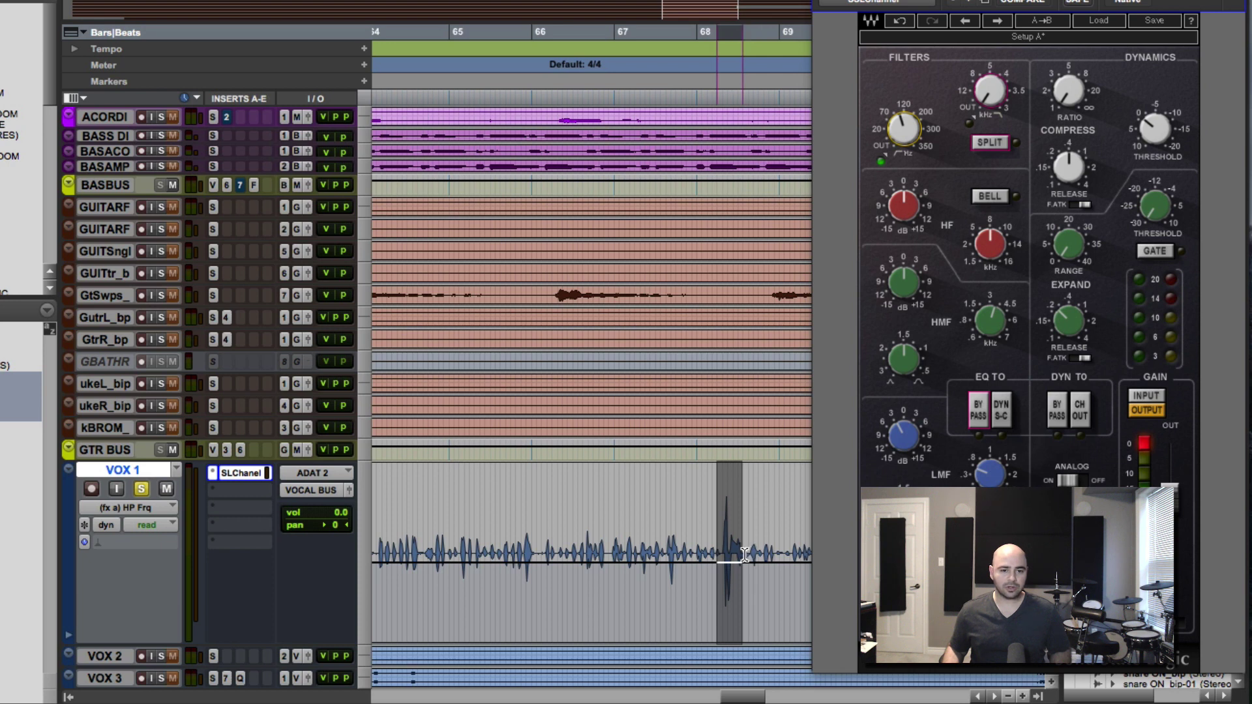
left_click(724, 486)
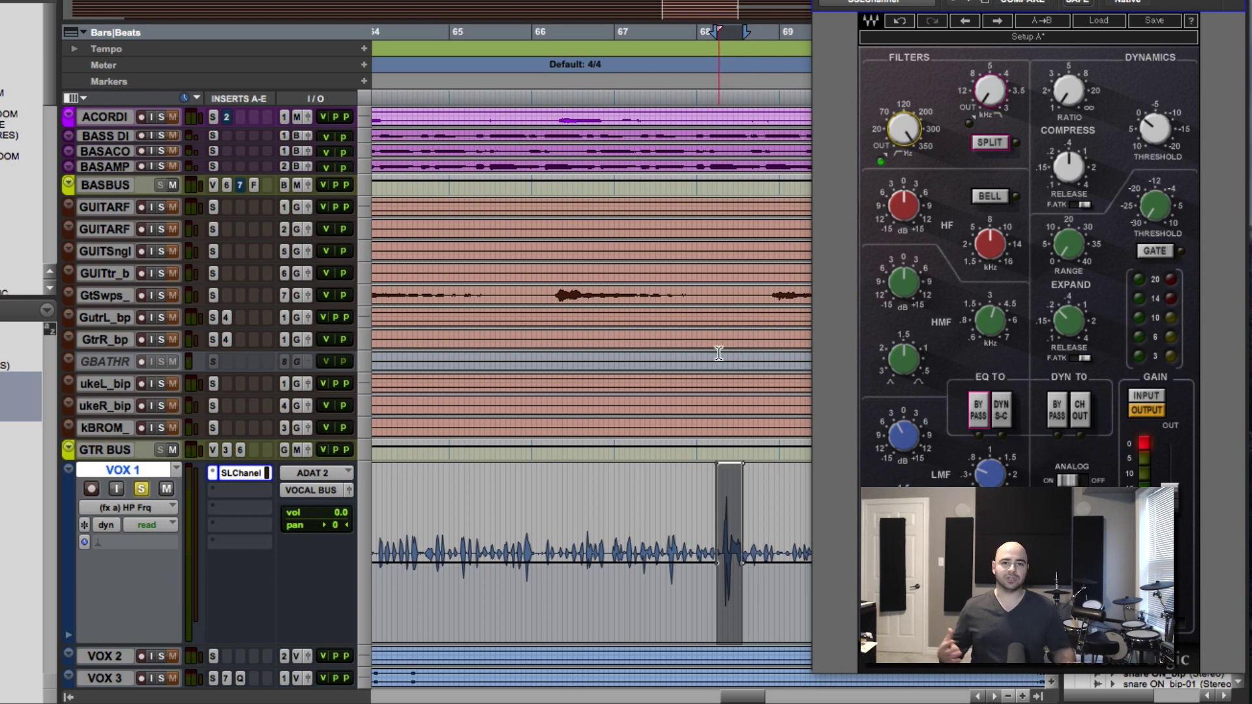
Find the next plosive and raise its high-pass frequency to about 334 Hz
left_click(575, 526)
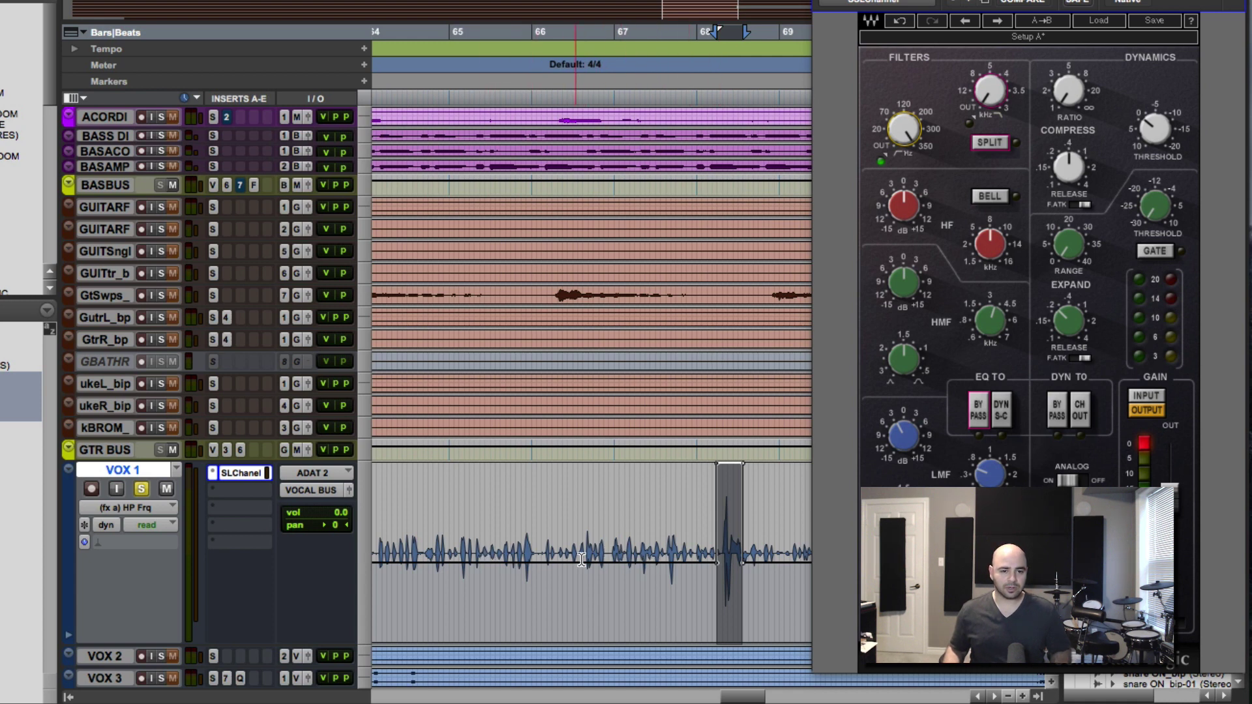
left_click(604, 554)
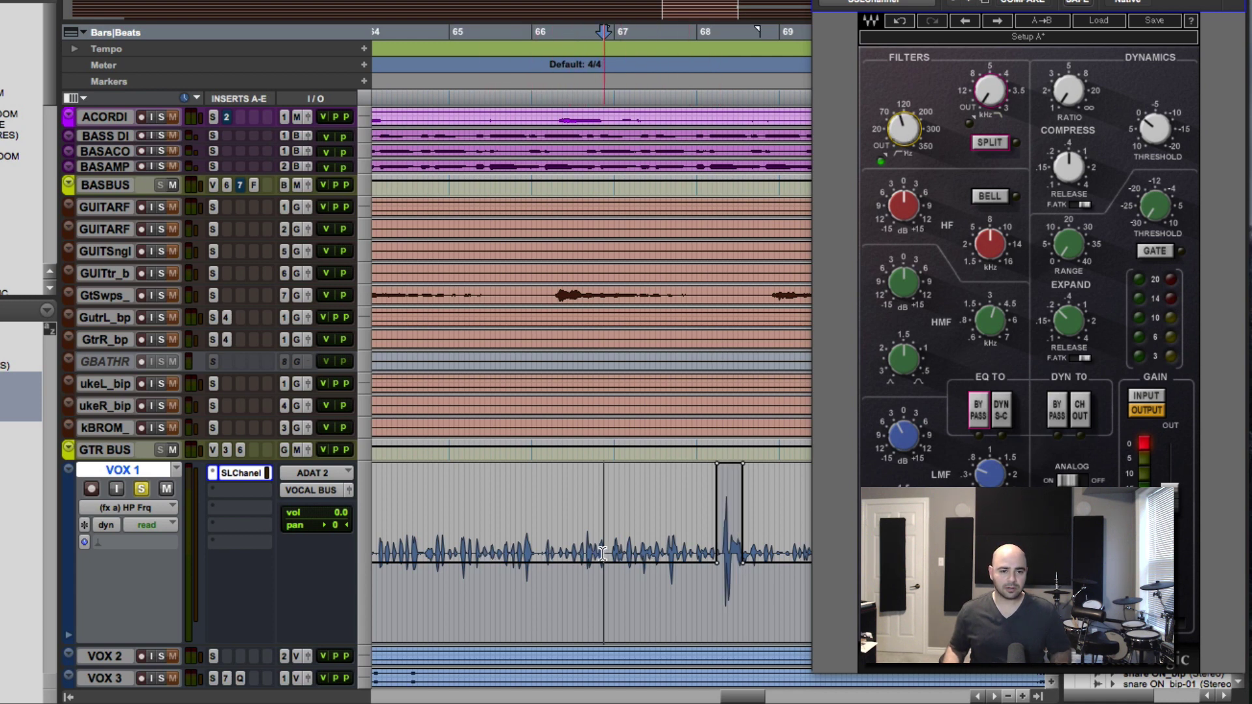
key("space")
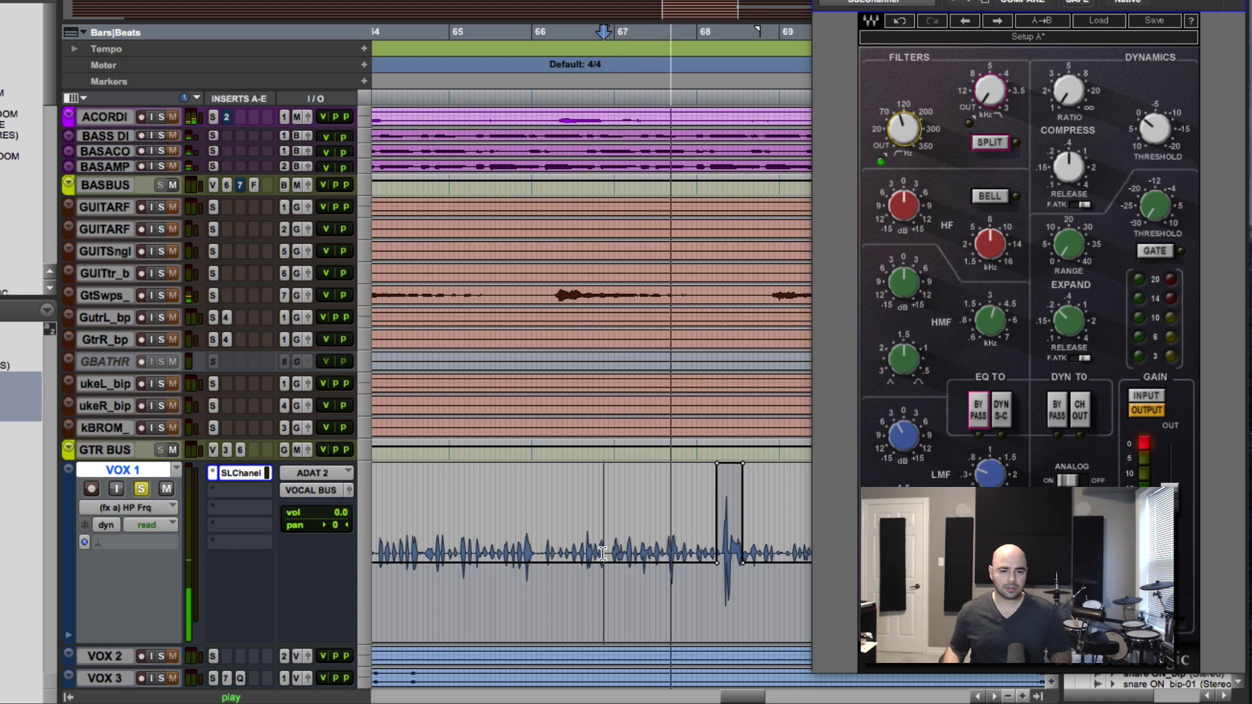
key("space")
left_click_drag(666, 554, 681, 556)
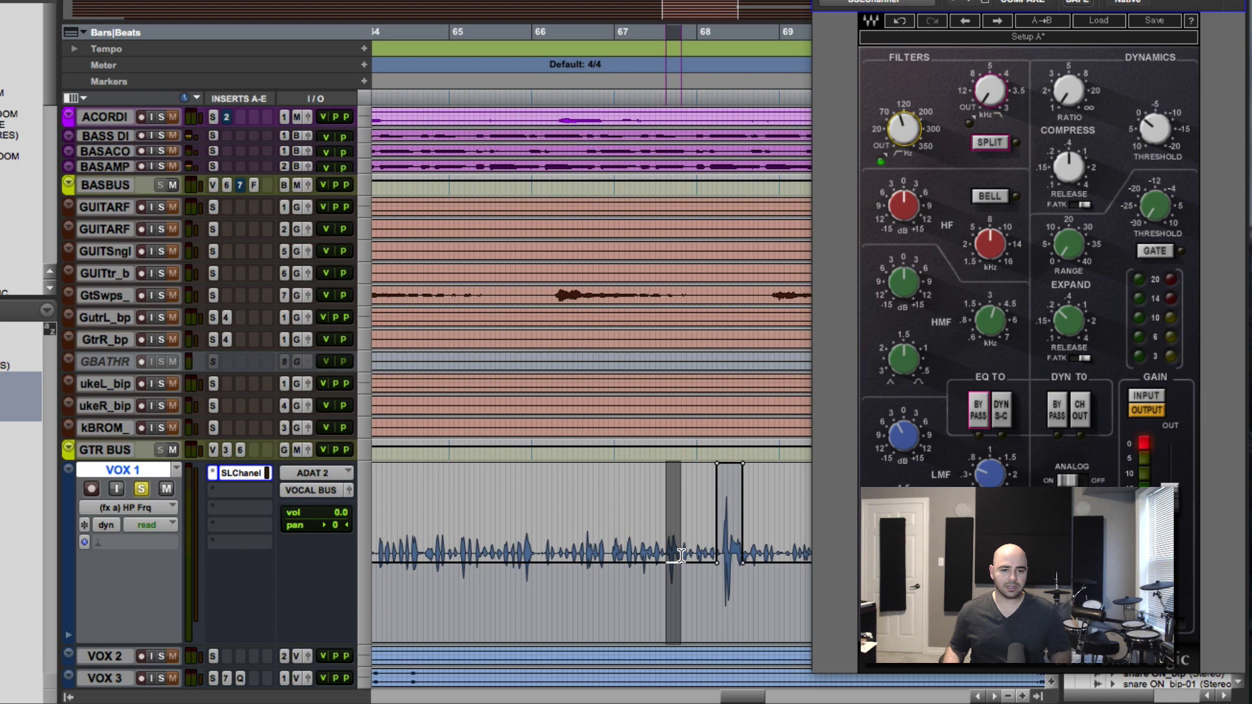
left_click_drag(677, 483, 670, 407)
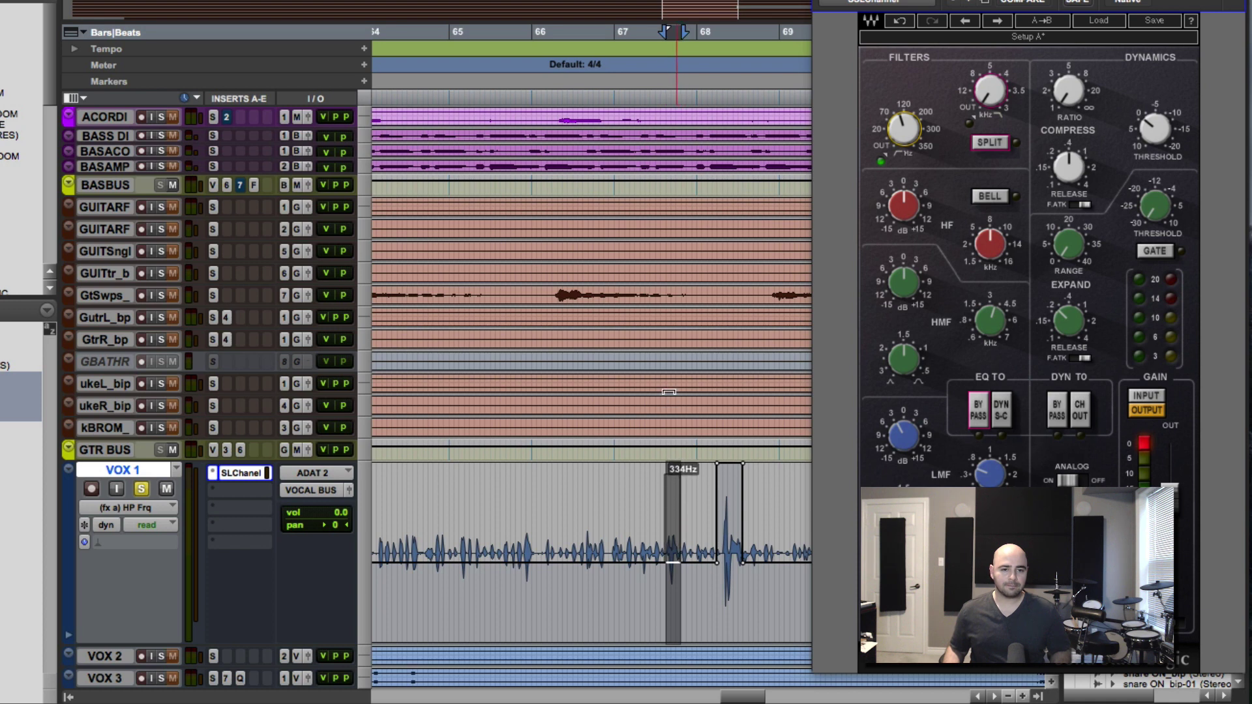
key("r")
key("r")
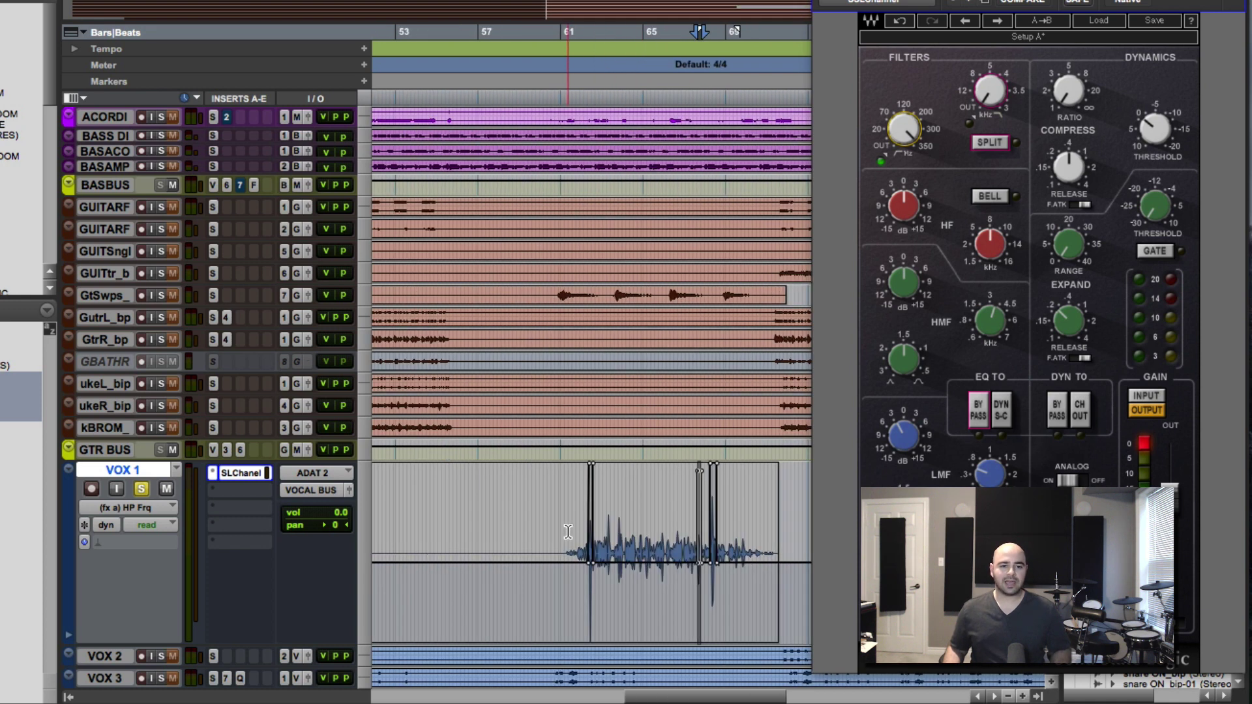
left_click(568, 532)
key("space")
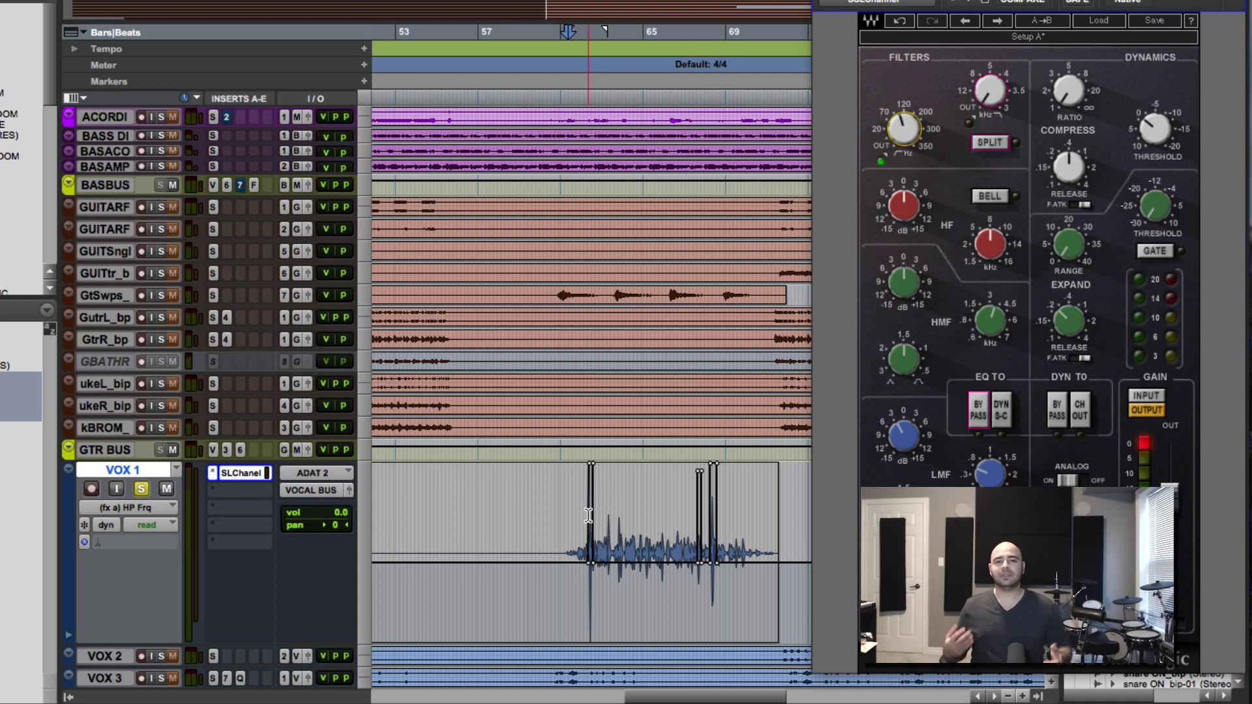
left_click(626, 555)
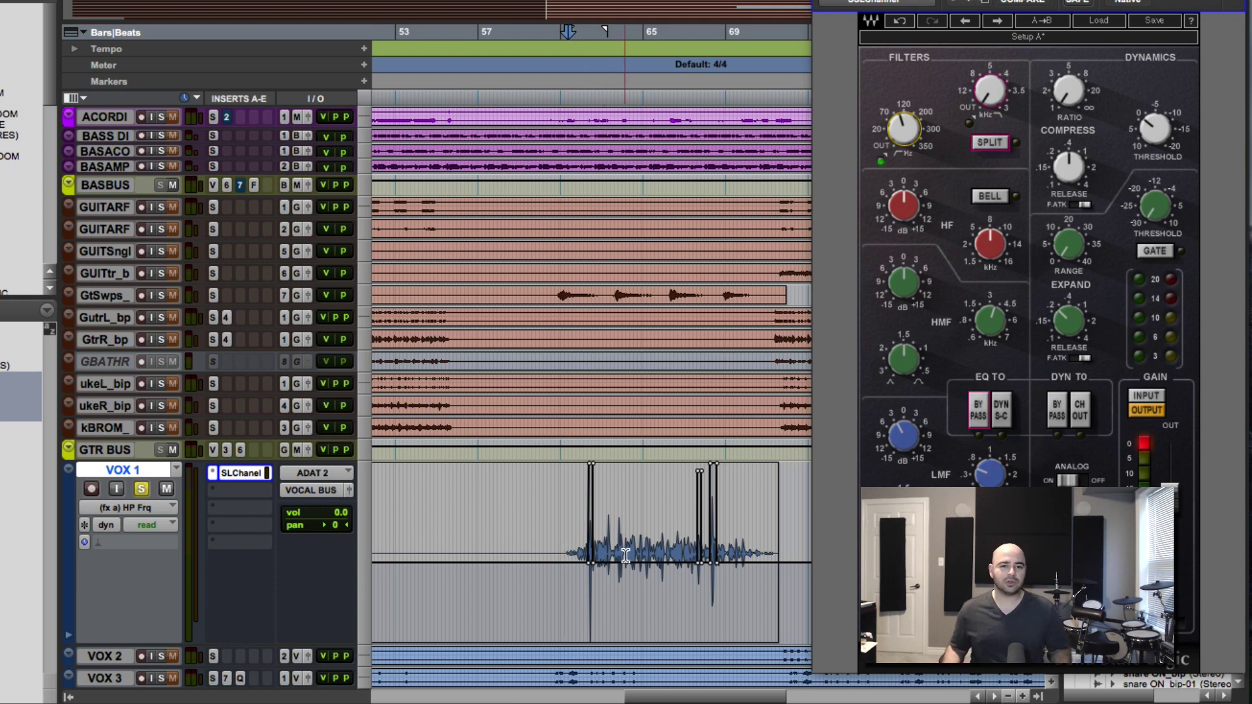
key("space")
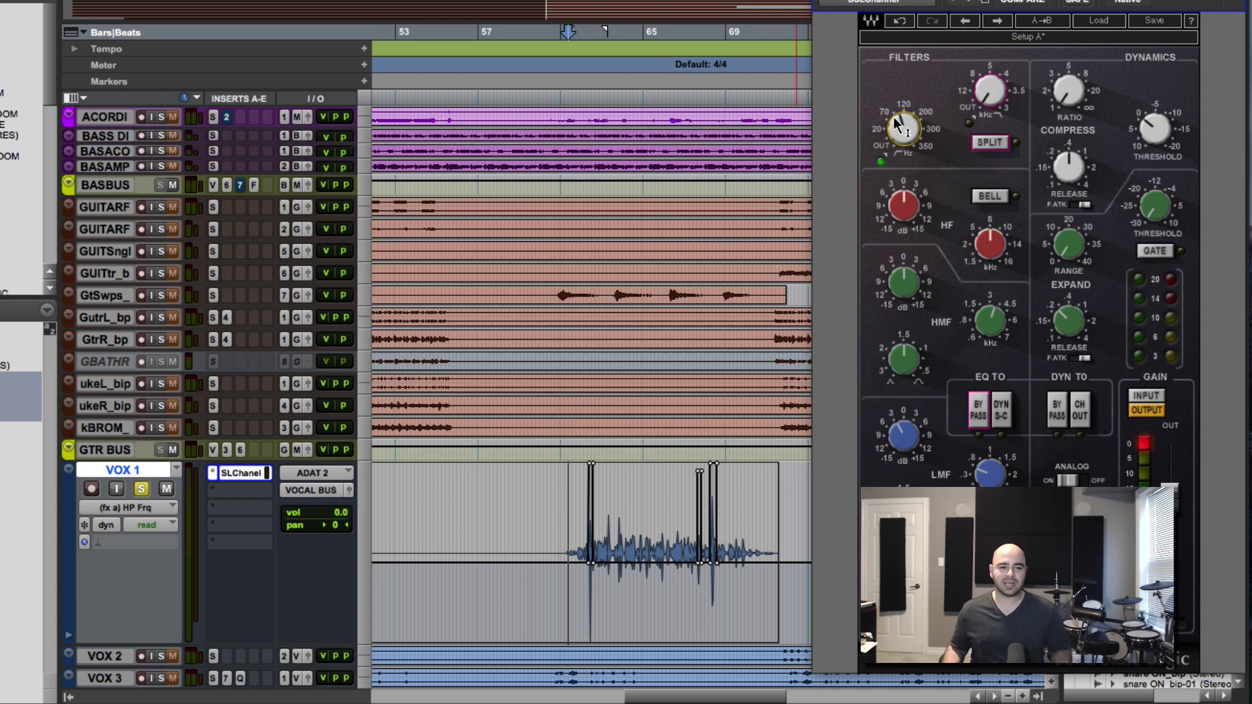
left_click_drag(901, 157, 901, 146)
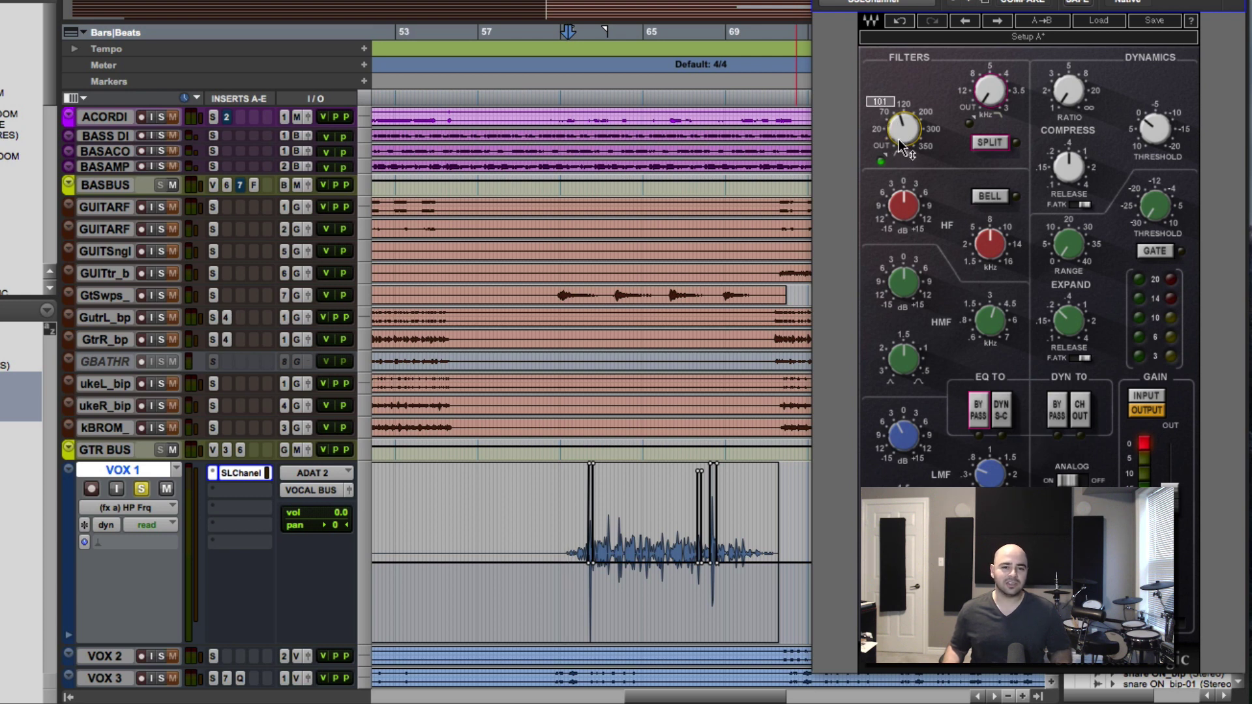
key("space")
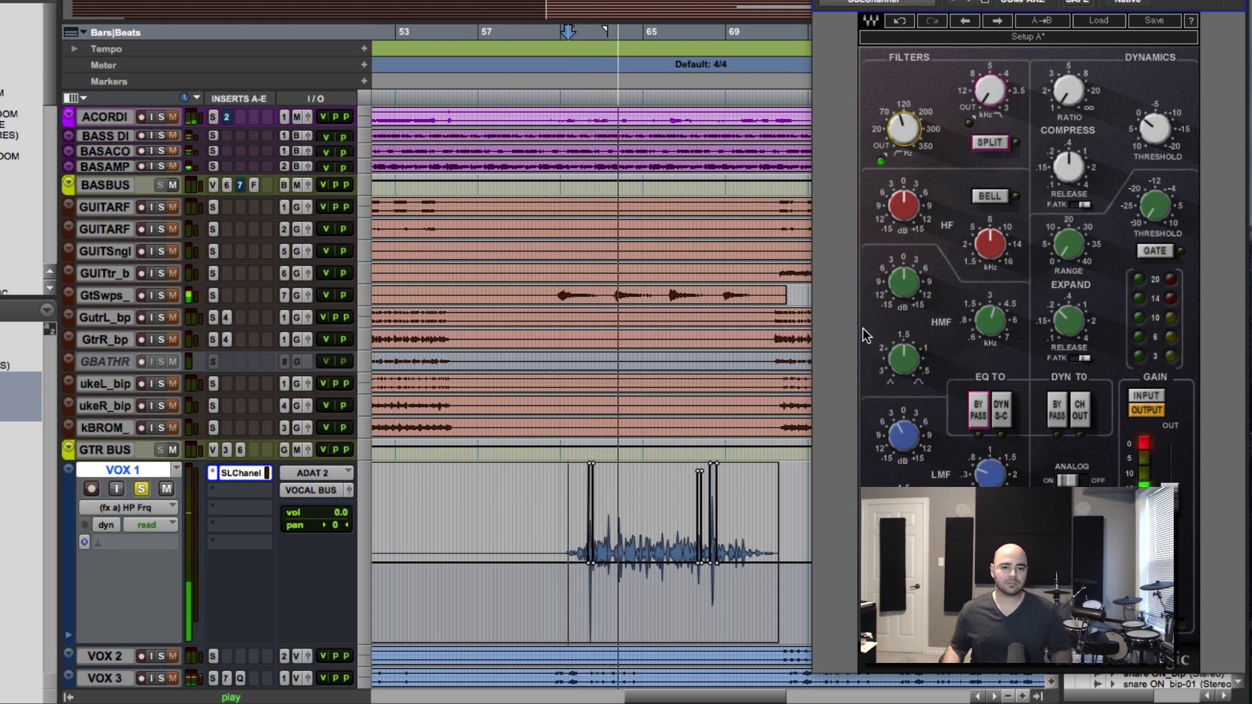
left_click(686, 548)
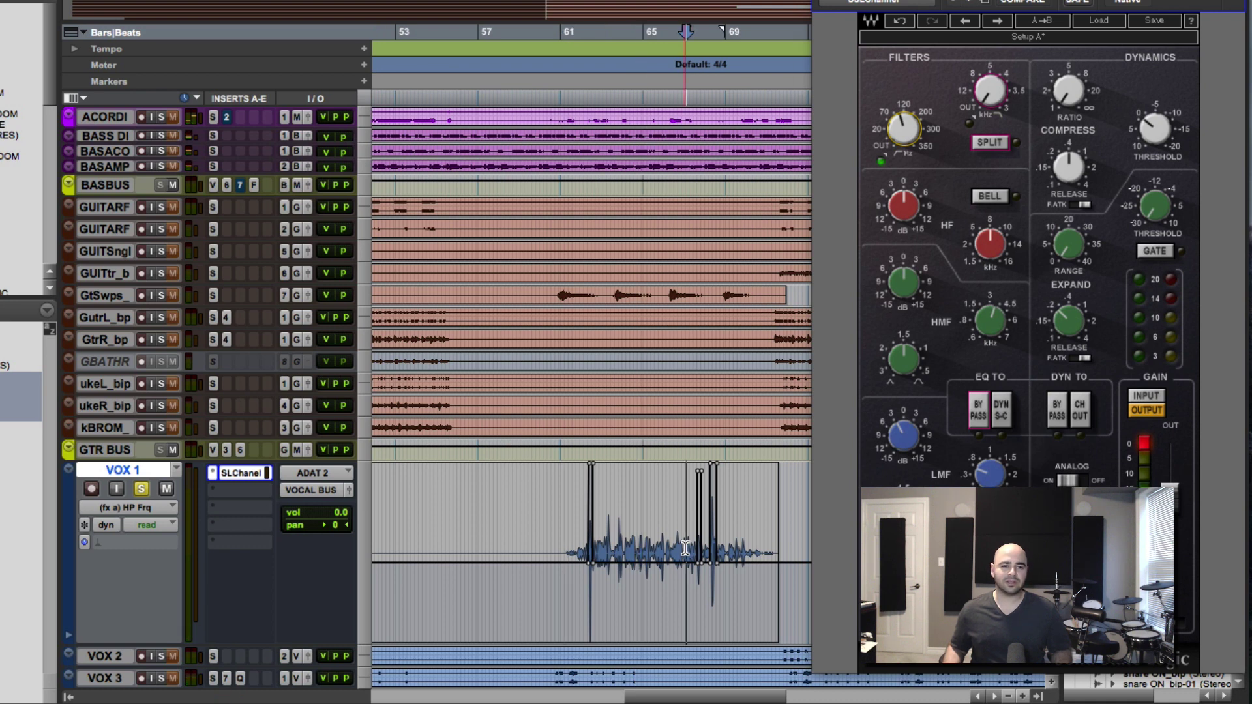
key("space")
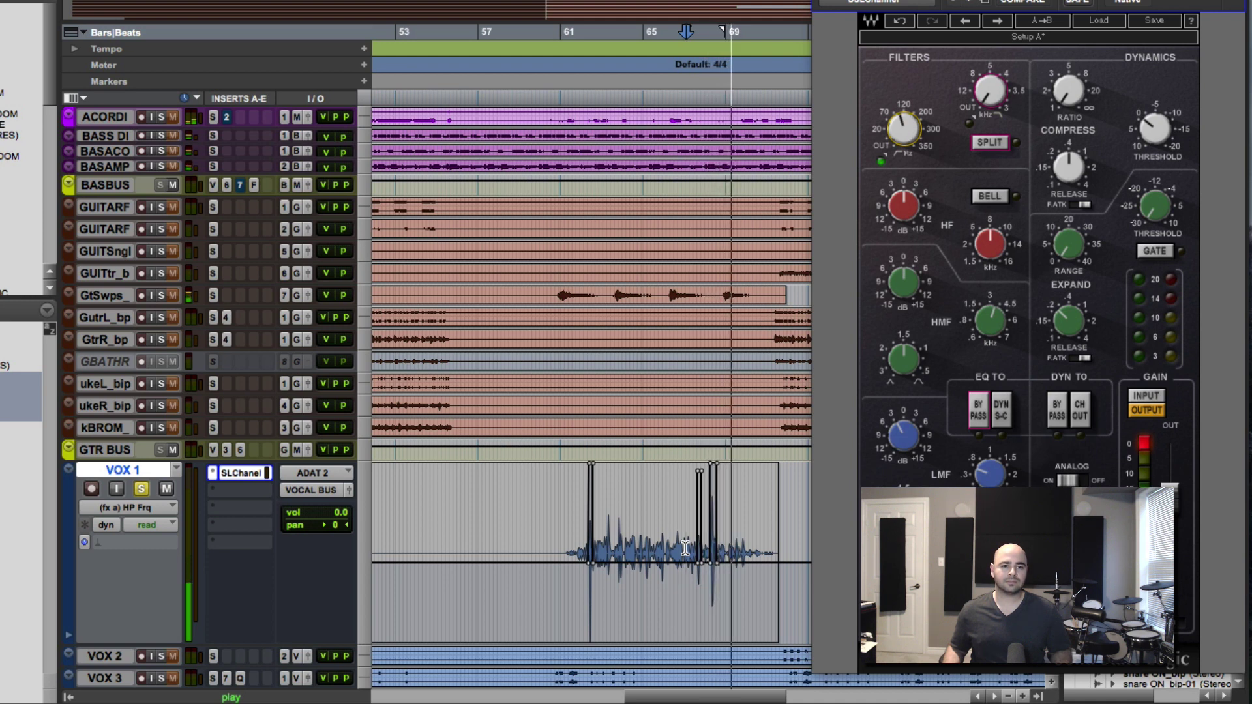
key("space")
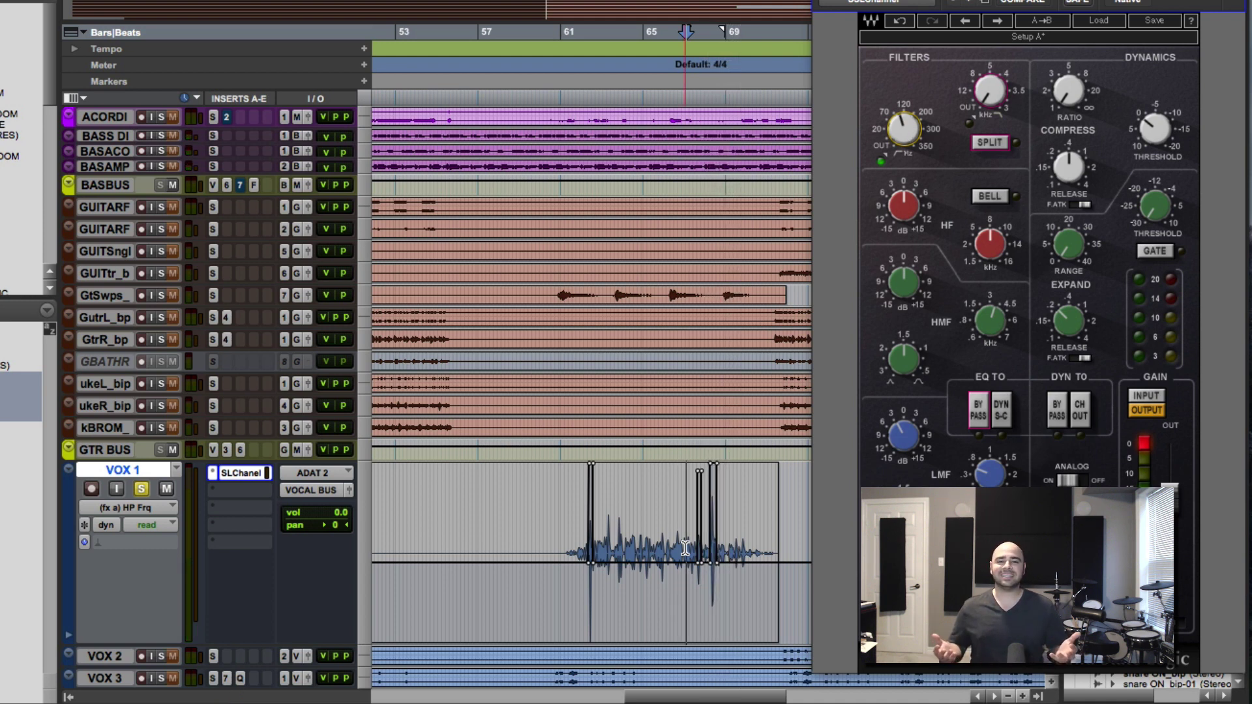